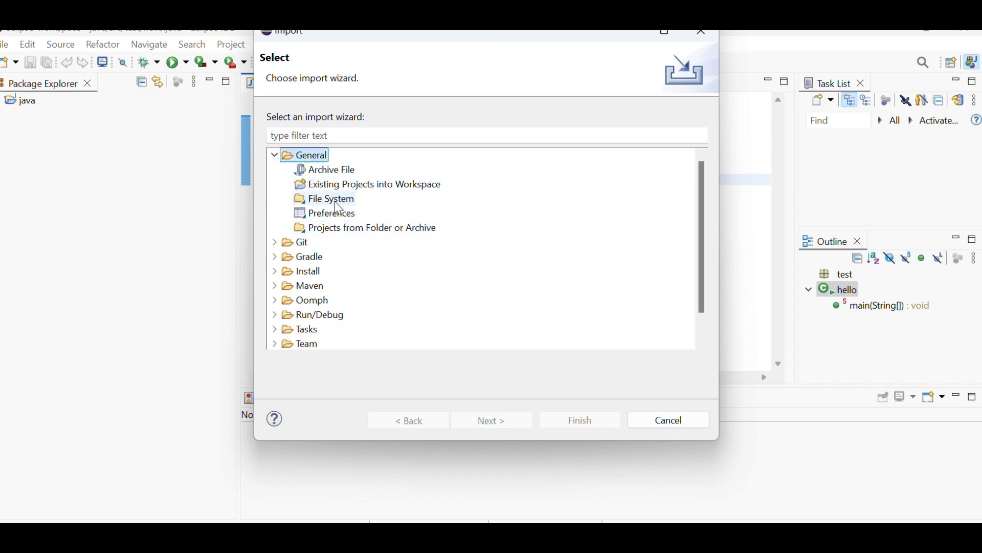
- View the source folder selection for a File System import, and cancel the import
click(337, 202)
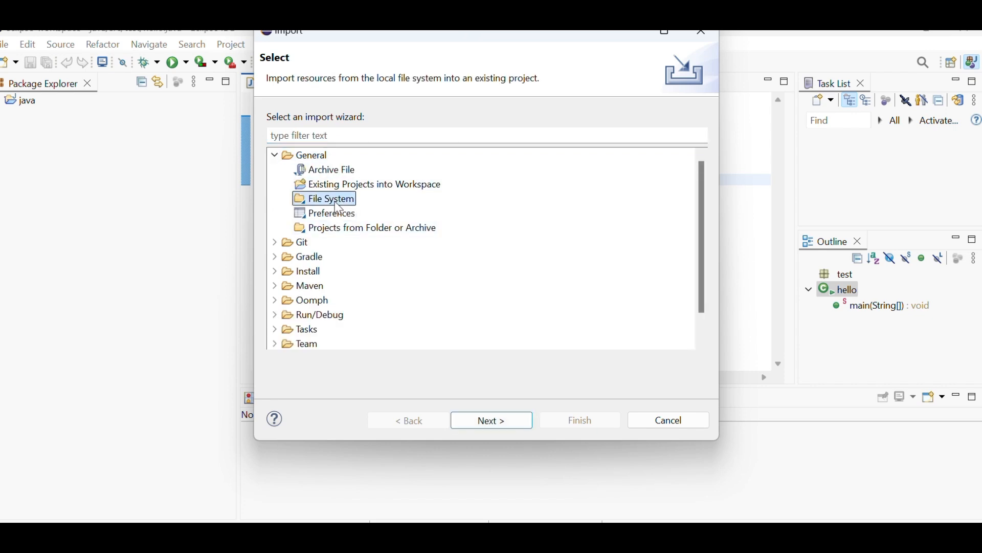
click(495, 420)
click(752, 119)
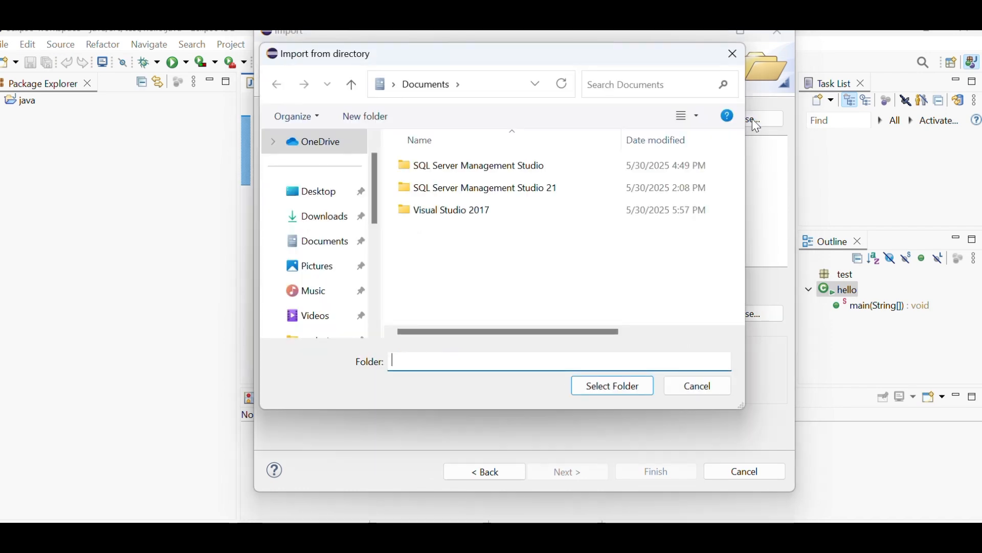
click(712, 389)
click(736, 474)
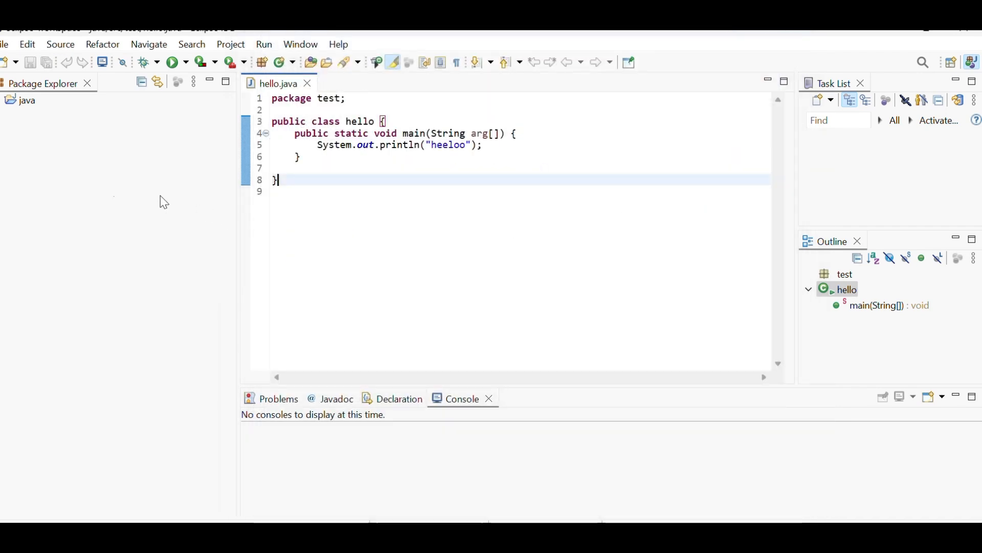
- Examine the available export wizards under General, Install, Java, Run/Debug, Tasks and Team, with File System chosen
click(4, 45)
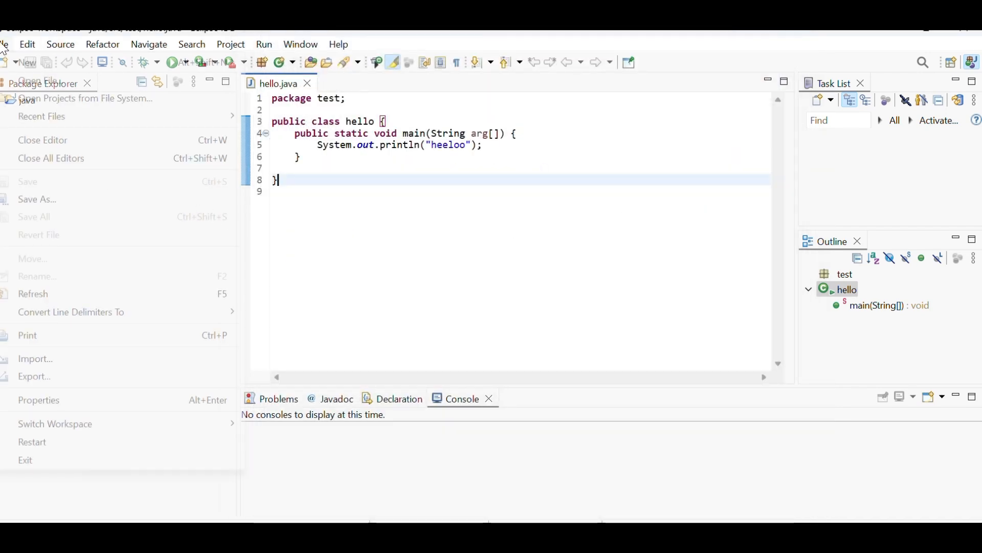
click(45, 376)
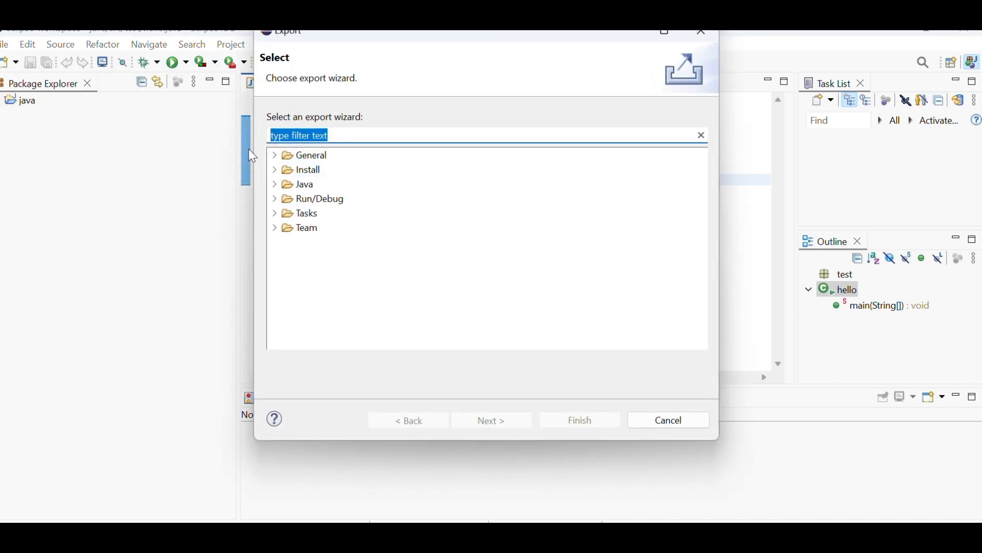
click(275, 185)
click(276, 171)
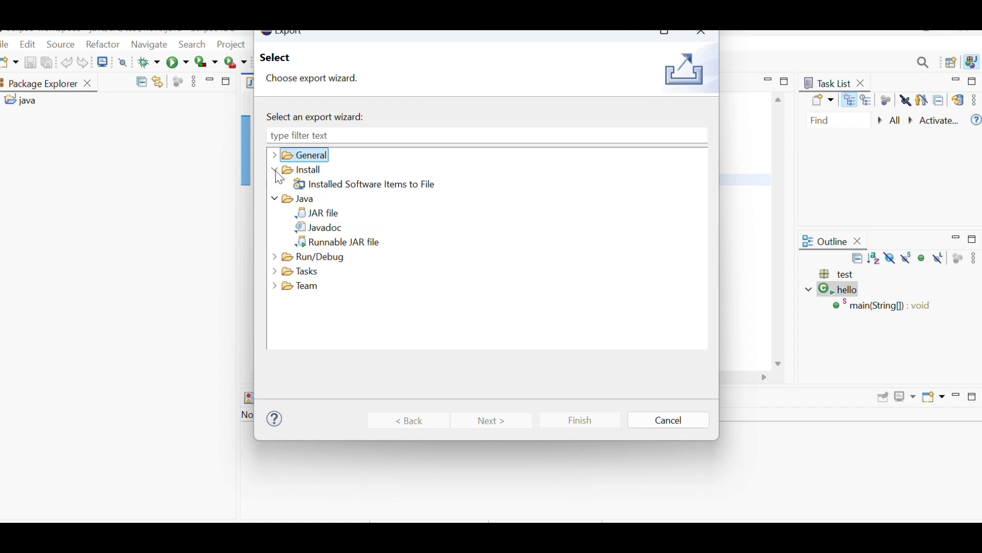
click(275, 156)
click(304, 200)
scroll(350, 319, down, 1)
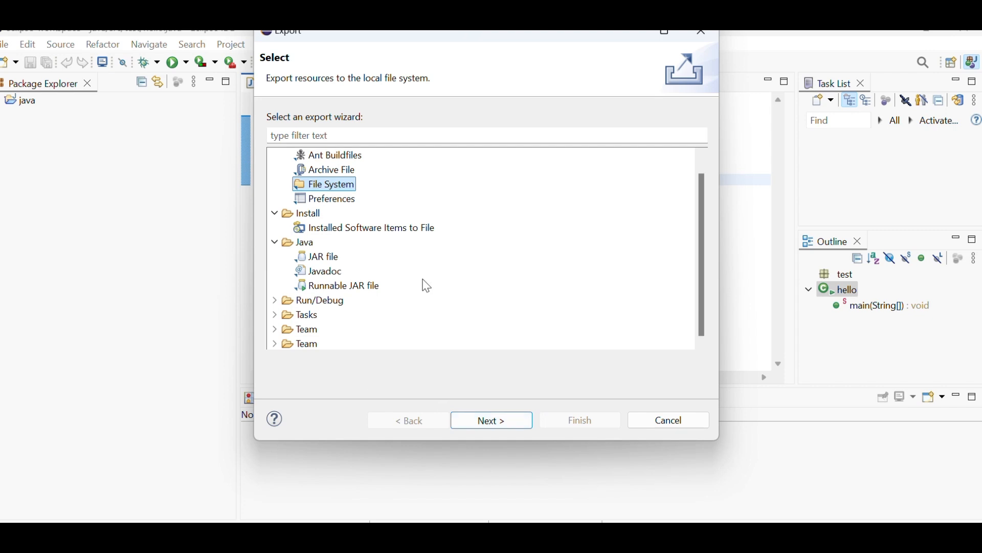
click(275, 330)
click(275, 302)
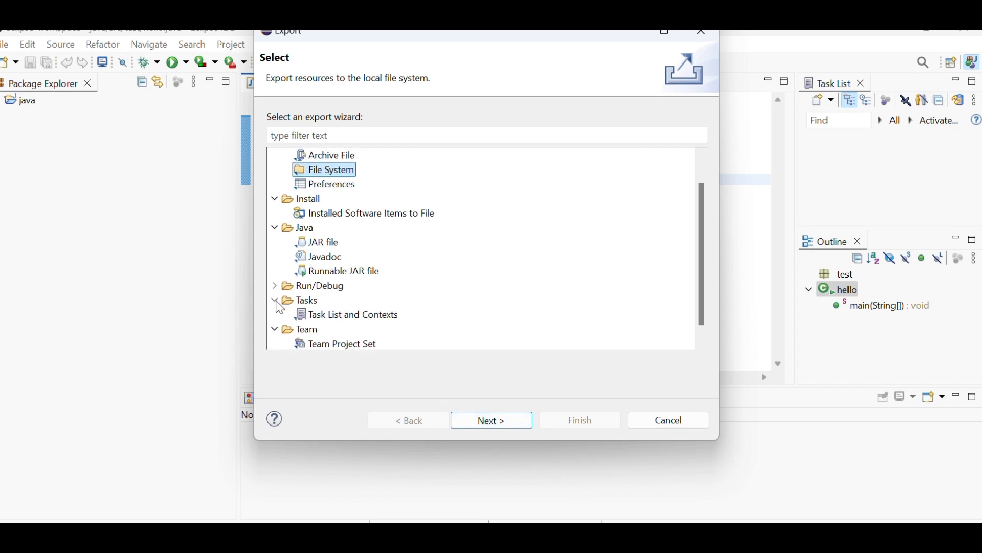
click(276, 286)
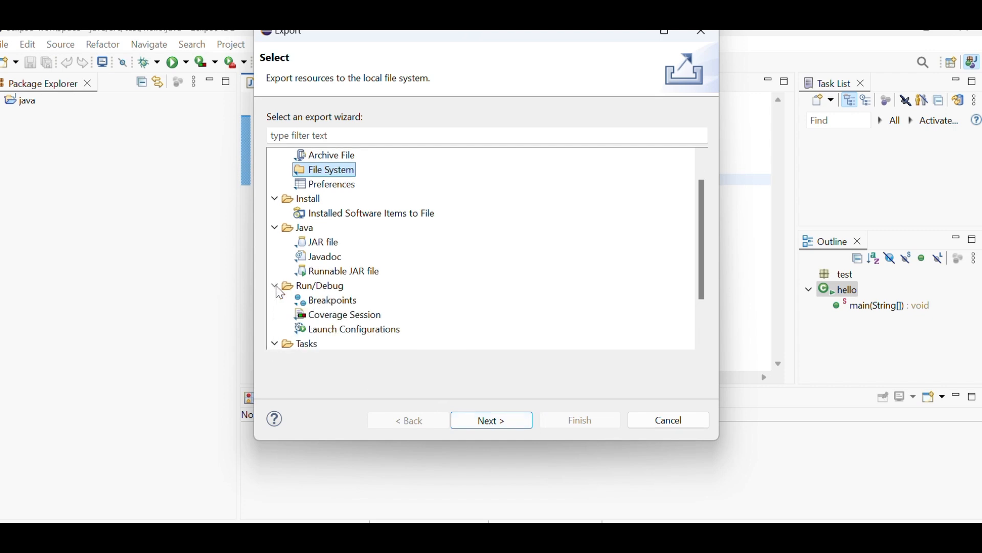
scroll(309, 226, up, 2)
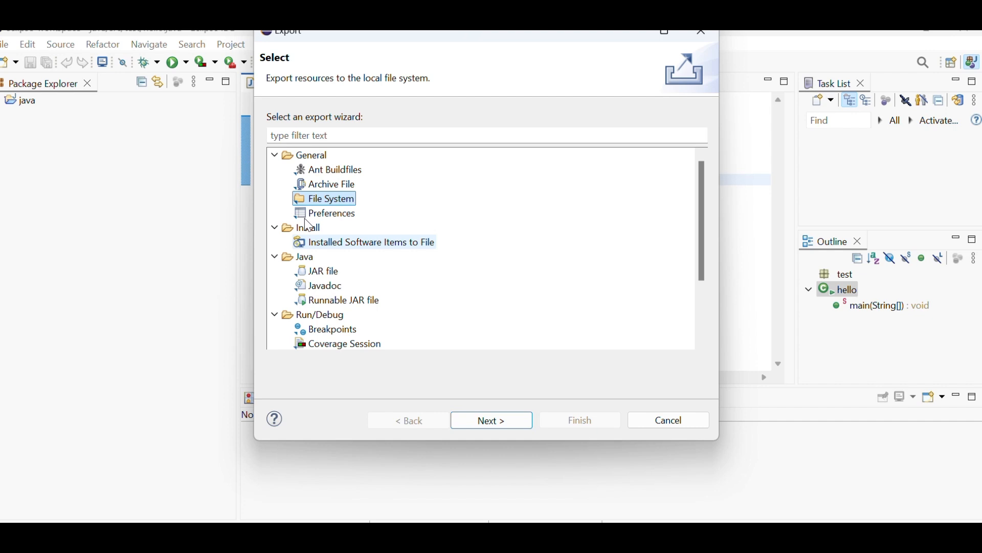
- Review the File System export settings and destination folder selection for hello.java, and cancel the export
click(489, 420)
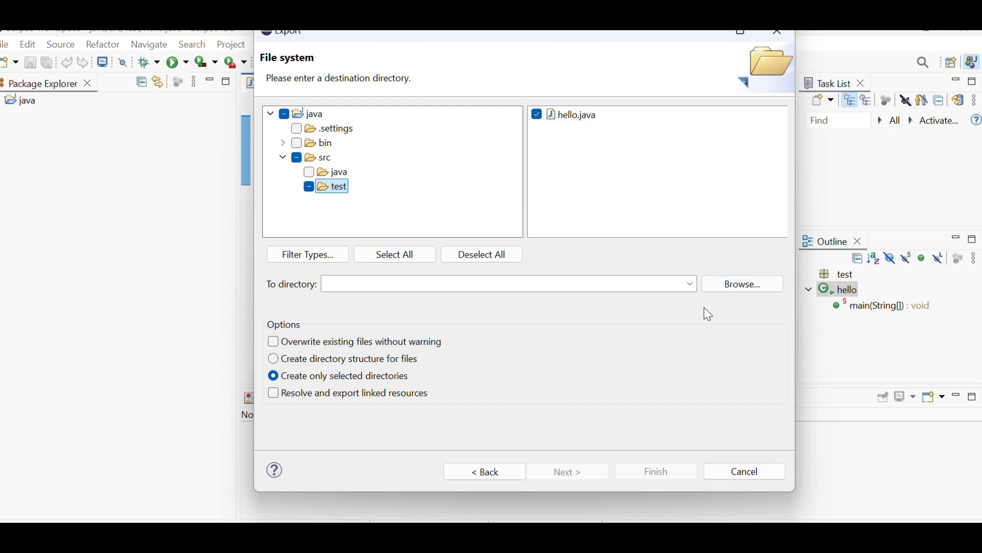
click(717, 281)
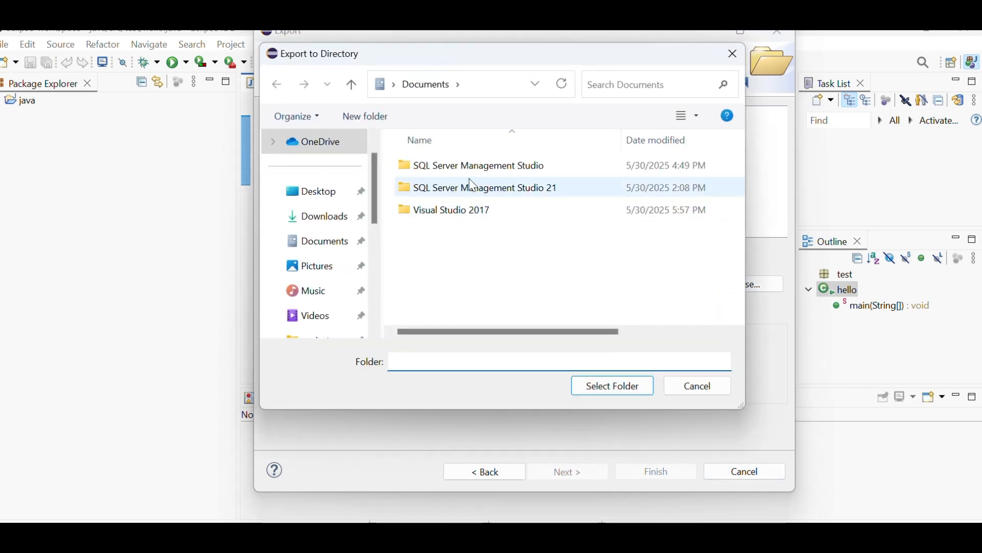
click(709, 388)
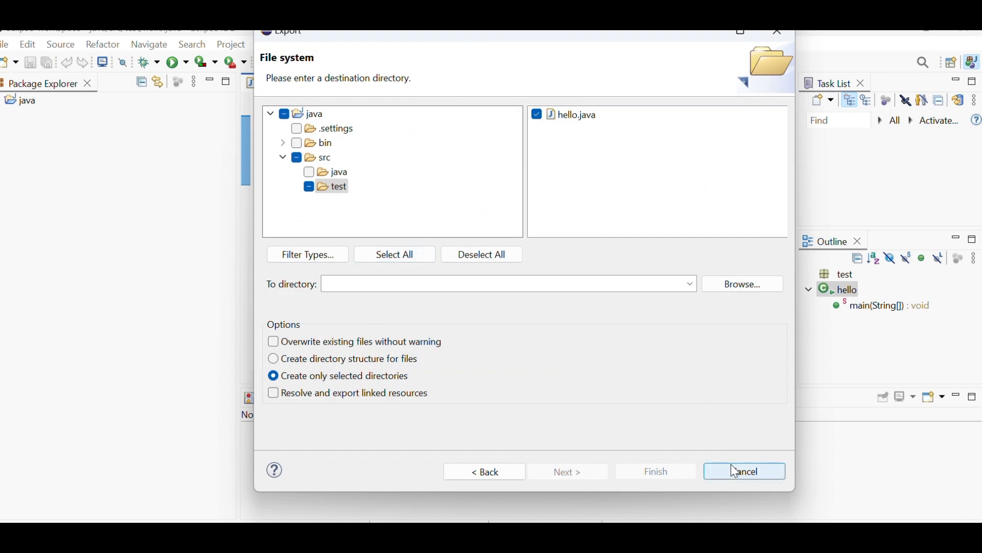
key(Escape)
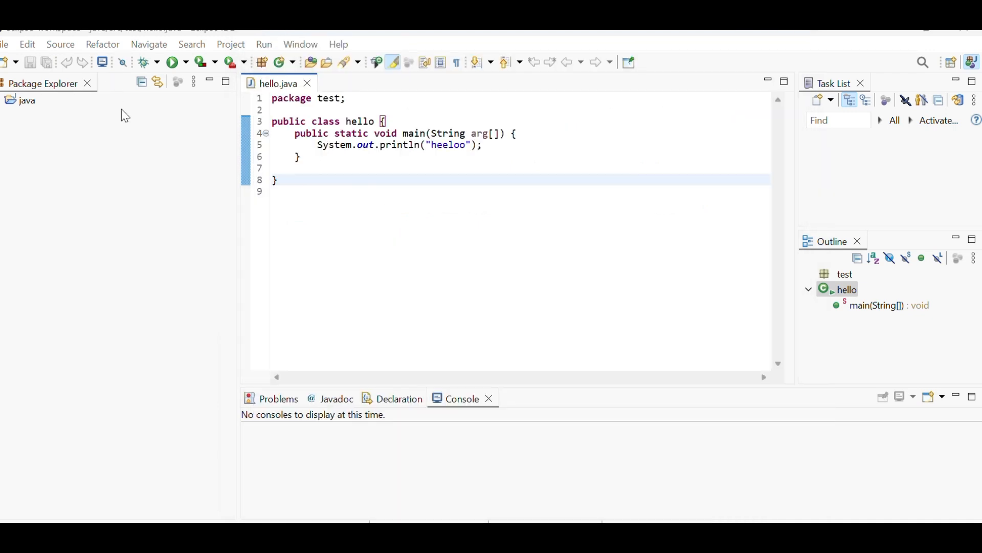
- Export the whole java project to the file system, into the Visual Studio 2017 folder in Documents
click(5, 44)
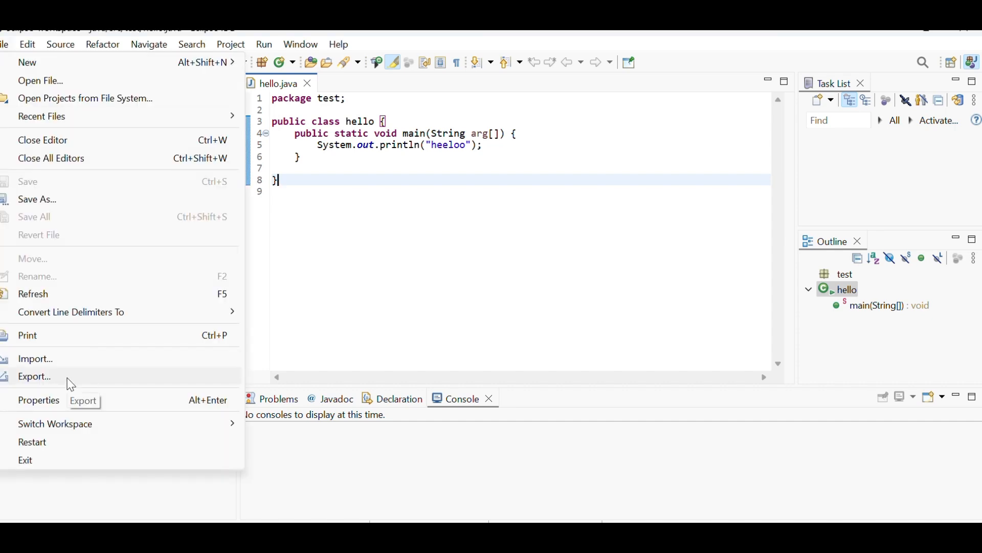
click(295, 187)
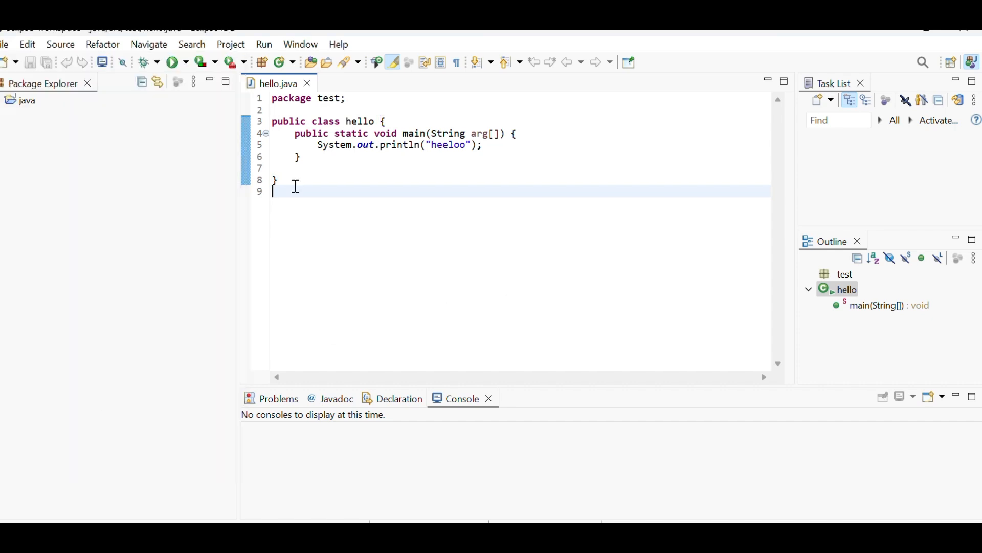
click(22, 102)
right_click(22, 102)
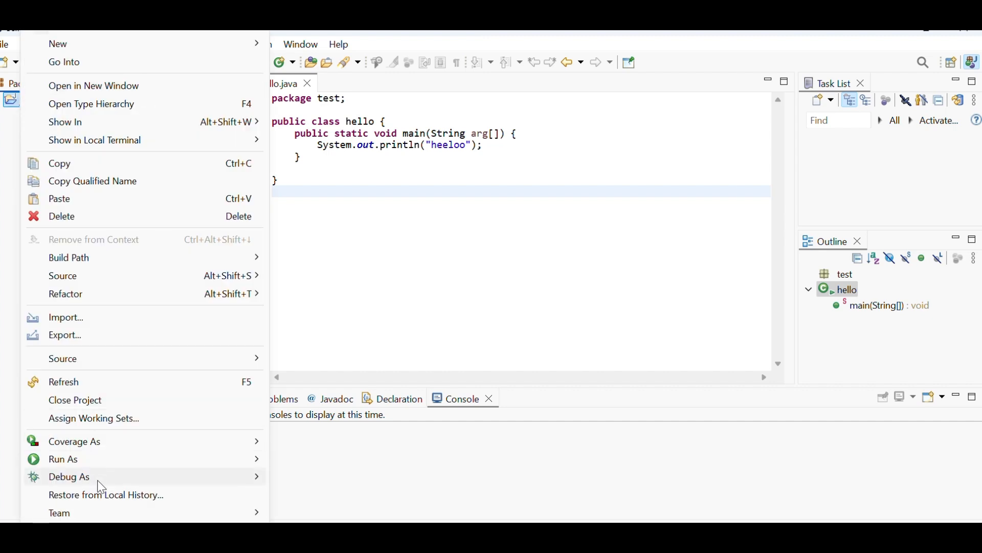
click(63, 335)
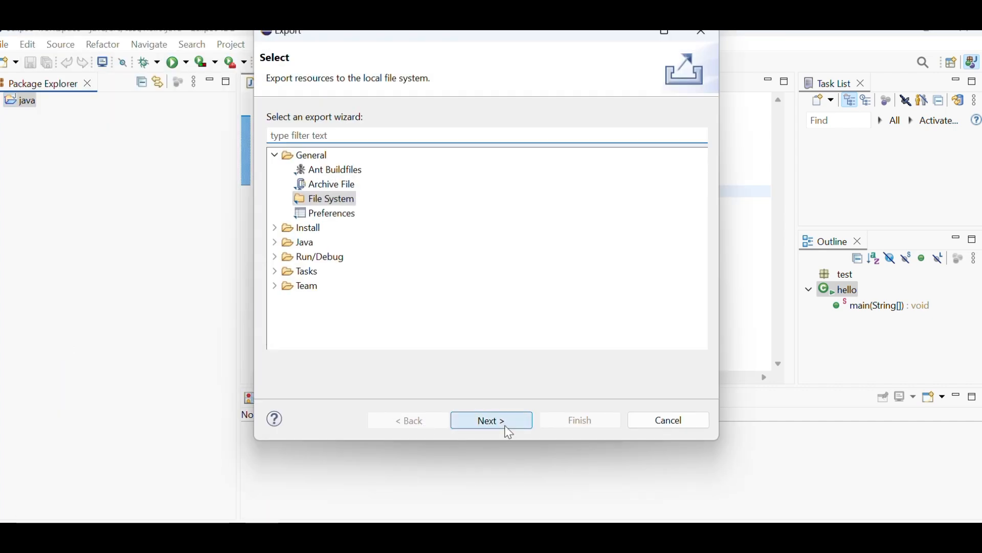
click(508, 429)
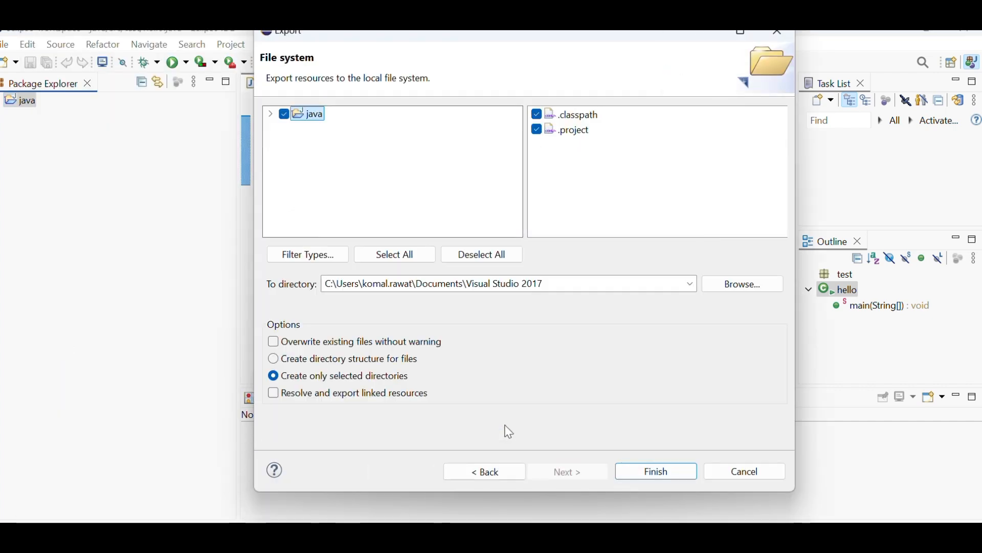
click(659, 476)
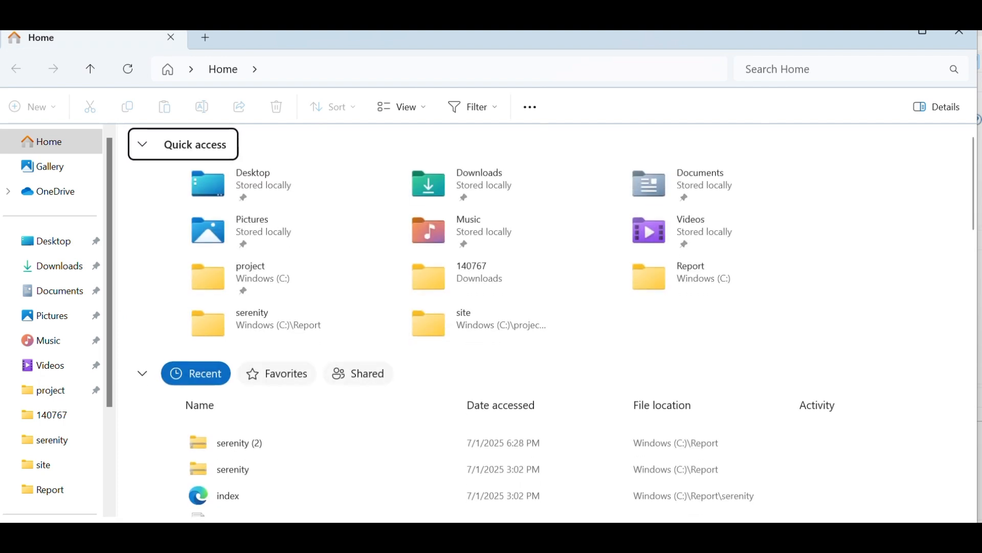
- Switch back to Eclipse and reopen the java project's File System export settings to check the destination directory
click(501, 535)
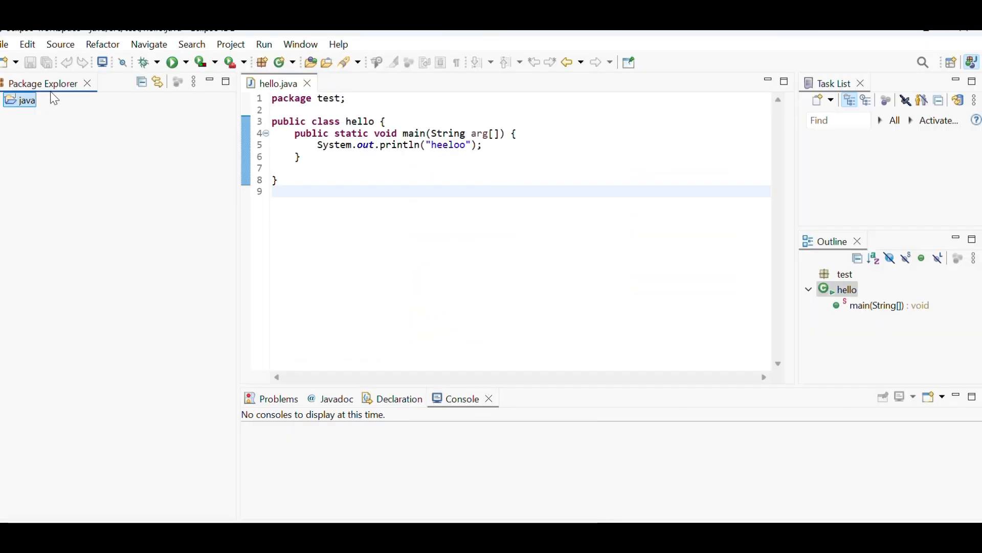
right_click(31, 108)
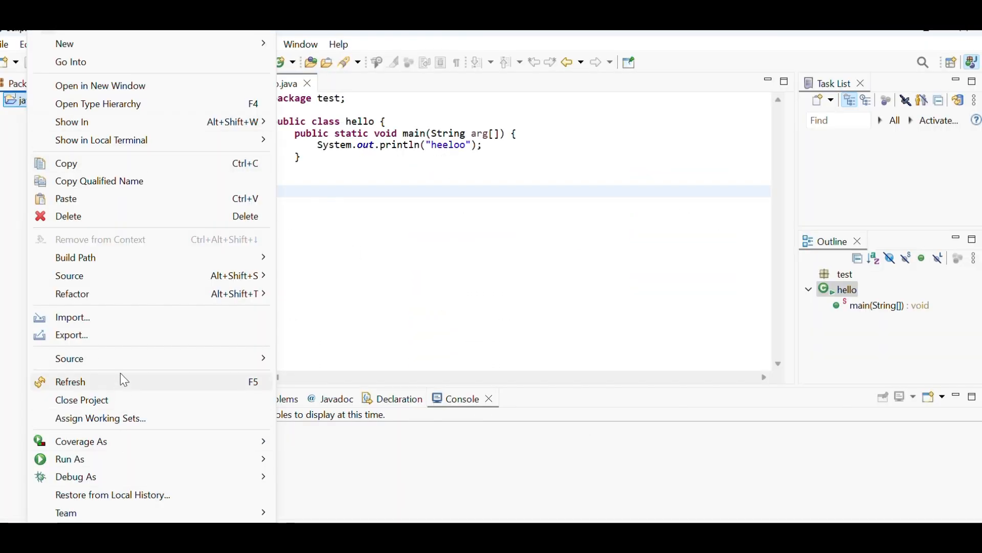
click(93, 337)
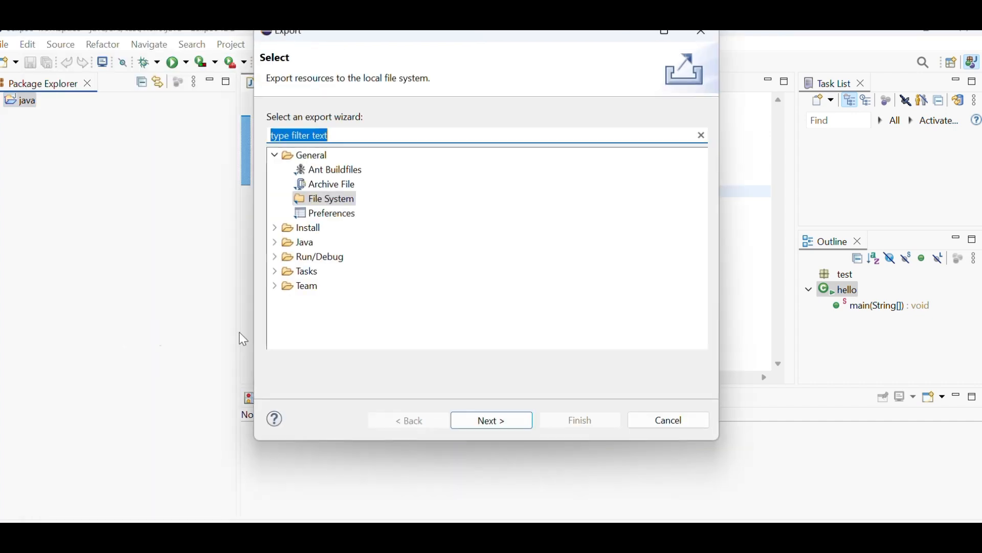
click(512, 417)
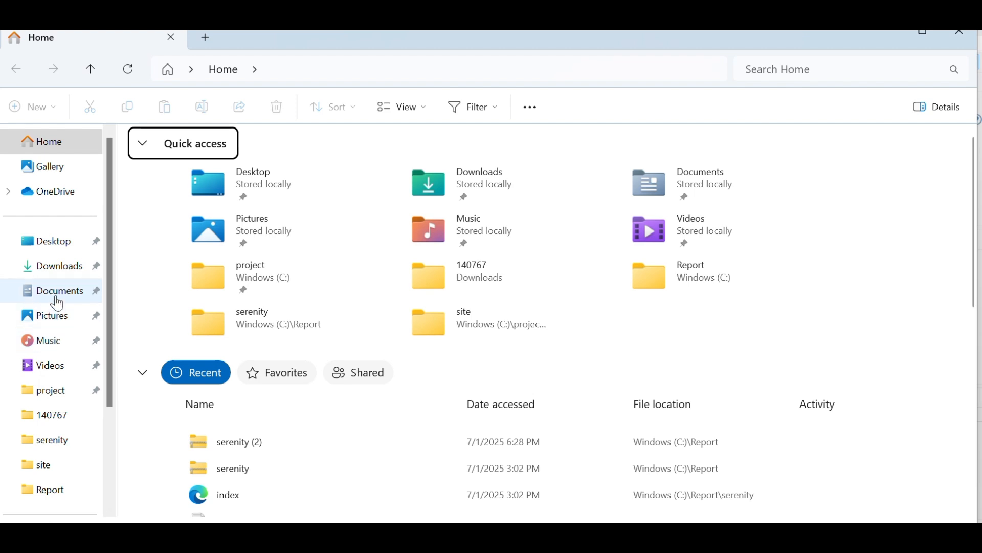
- Check the exported files in Documents\Visual Studio 2017 in File Explorer, and return to Eclipse and cancel the open export
click(59, 299)
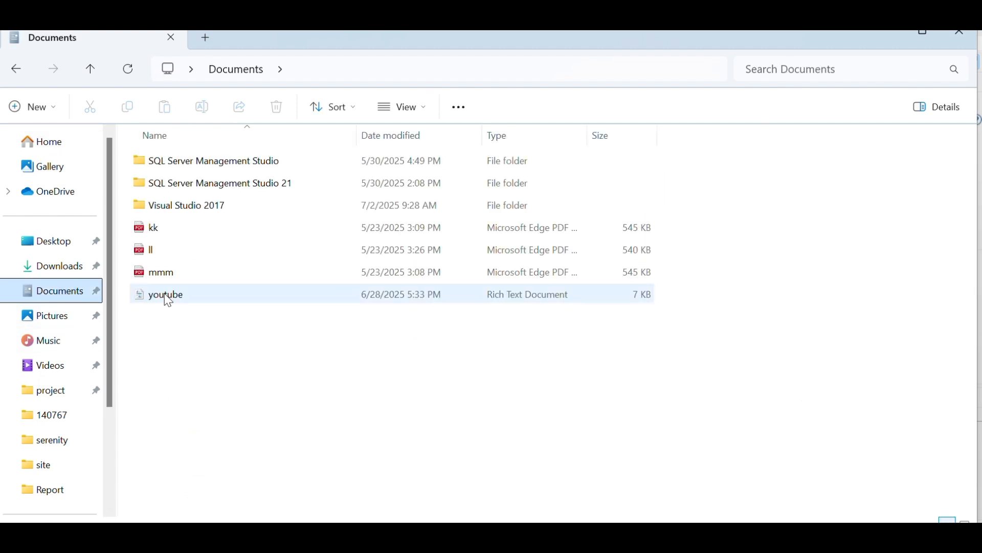
double_click(199, 210)
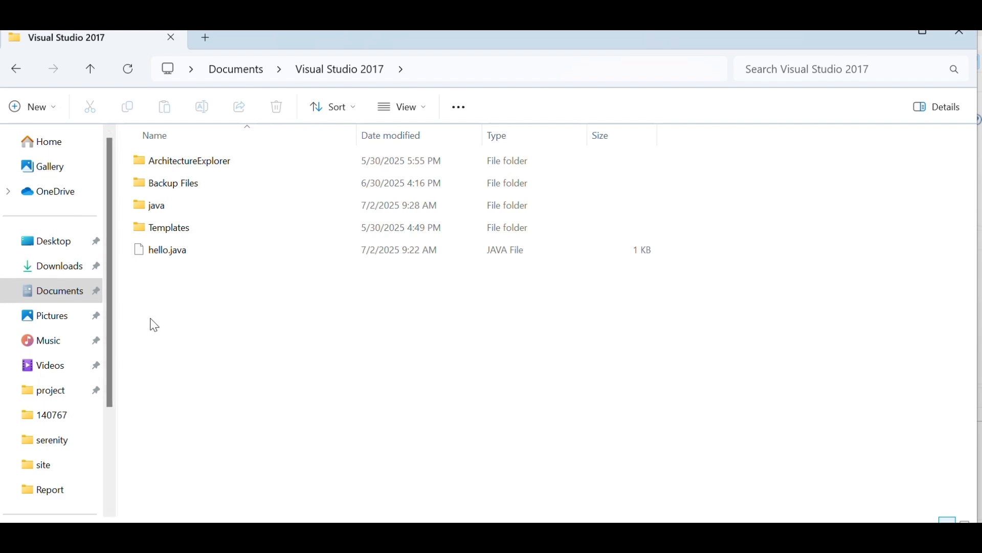
key(alt+Tab)
click(758, 472)
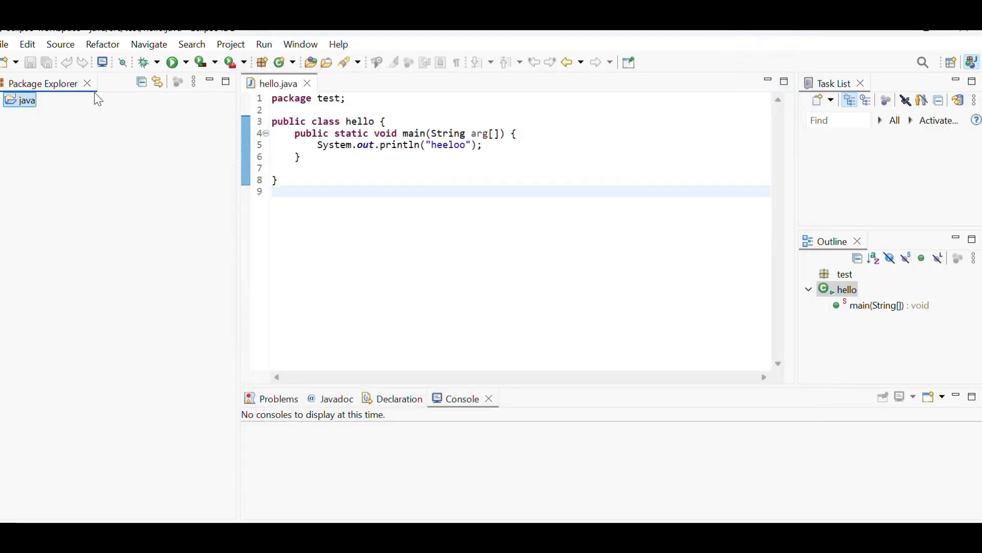
- Look at the file-level commands, including the option to switch to another workspace
click(1, 34)
click(58, 264)
click(2, 46)
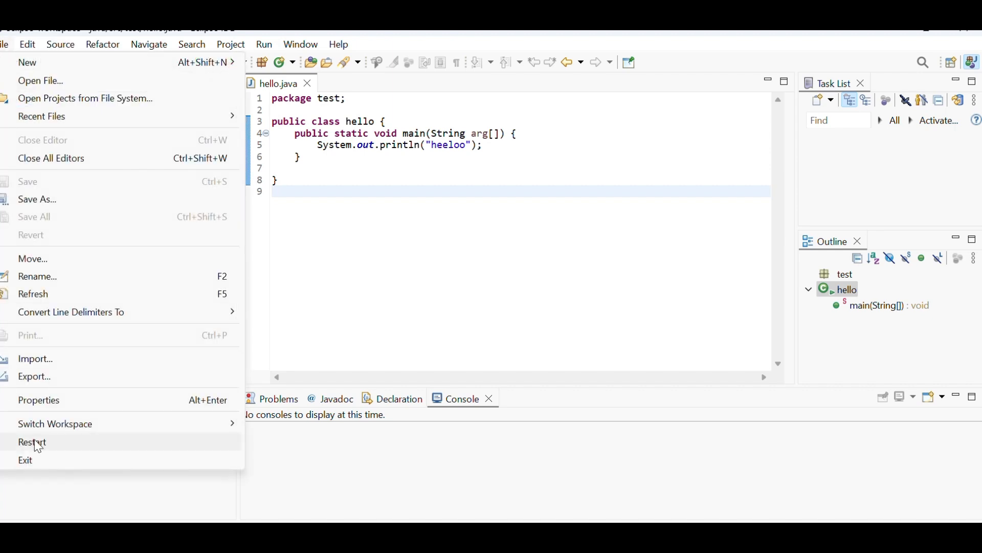
mouse_move(64, 430)
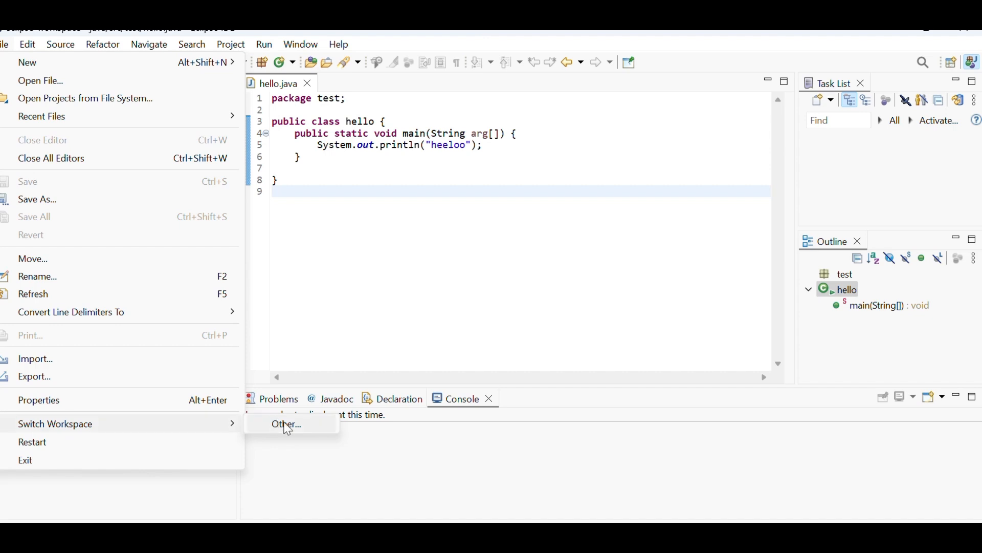
click(293, 301)
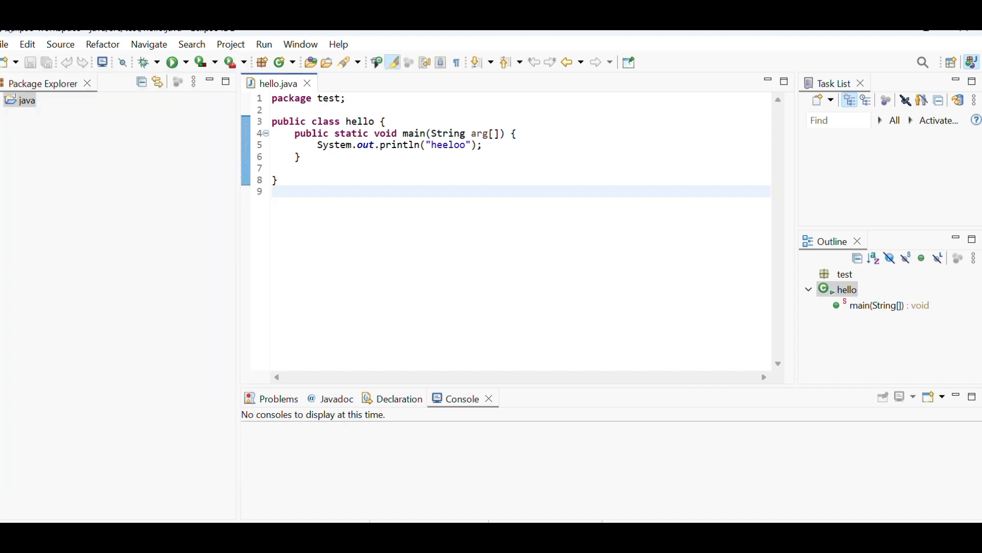
- Review the editing and source commands available for hello.java, including the Expand Selection To options
click(29, 45)
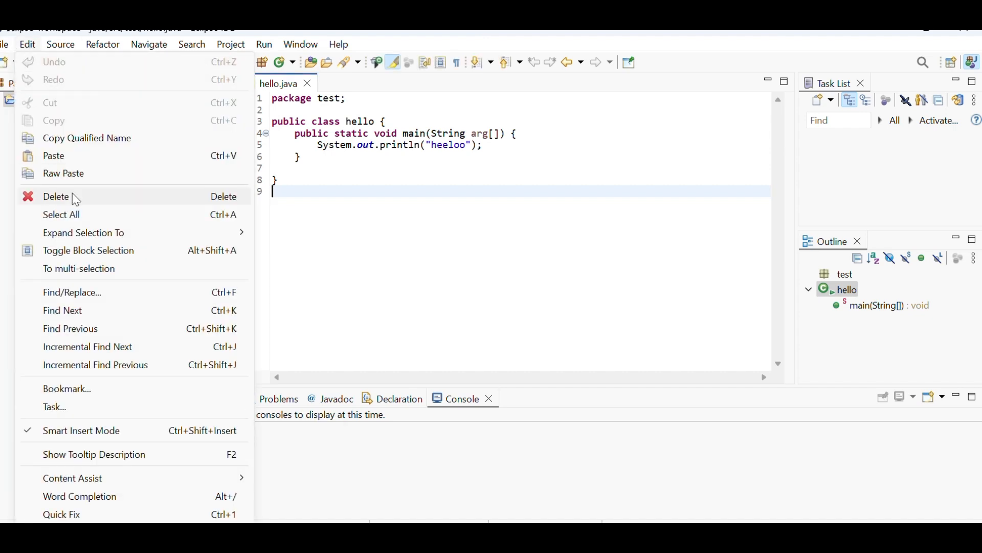
mouse_move(95, 235)
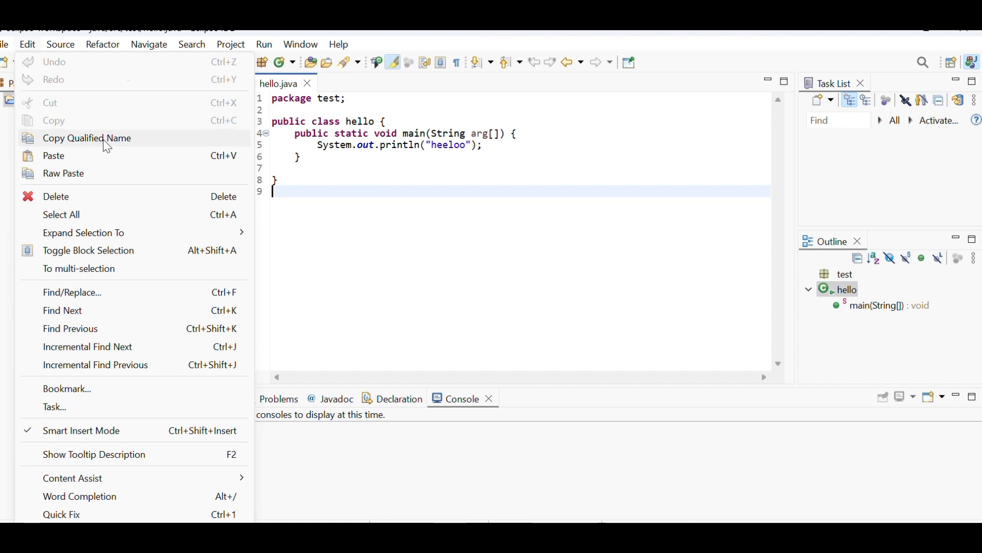
mouse_move(148, 45)
click(412, 49)
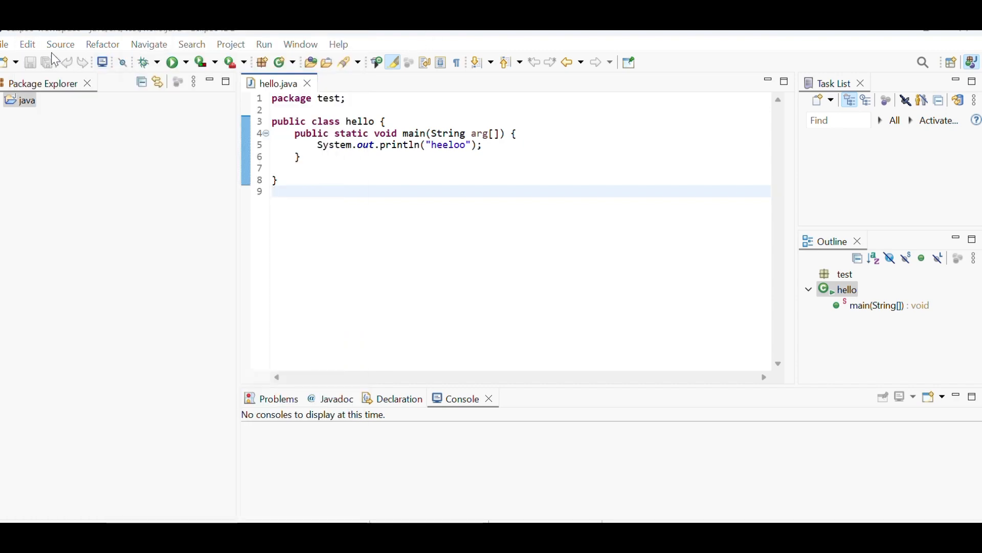
click(29, 45)
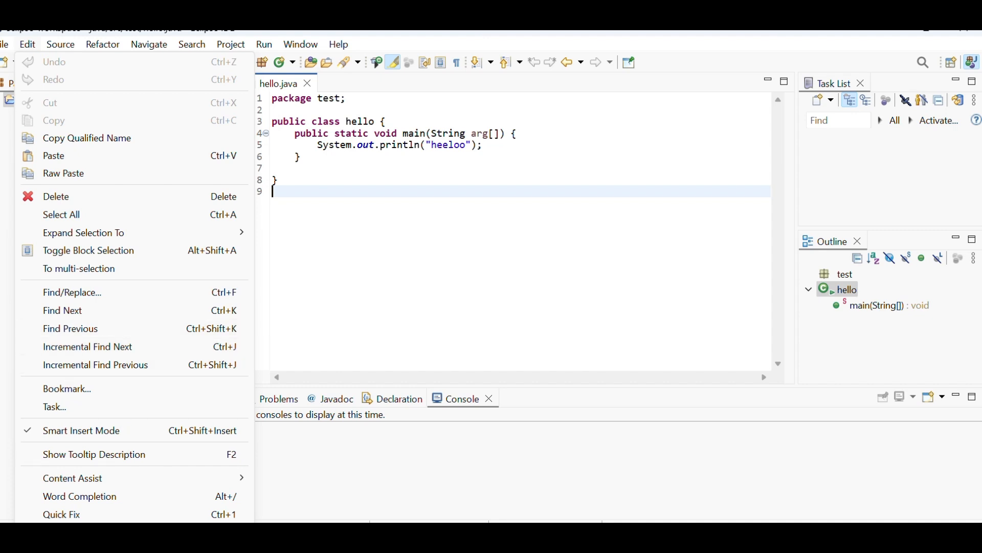
click(68, 50)
click(63, 46)
click(62, 185)
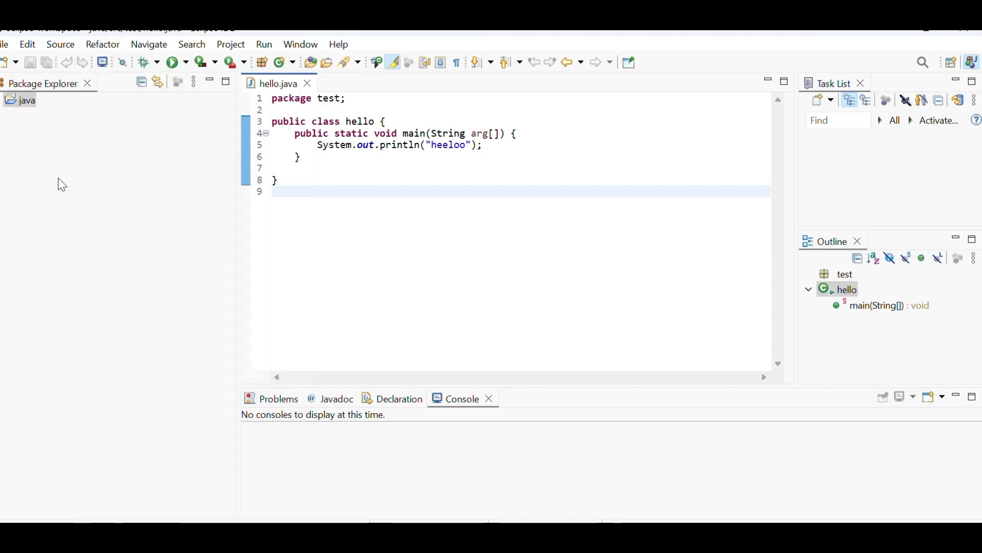
- Review the source commands available for the java project and for hello.java, including the Surround With options
click(63, 186)
click(62, 44)
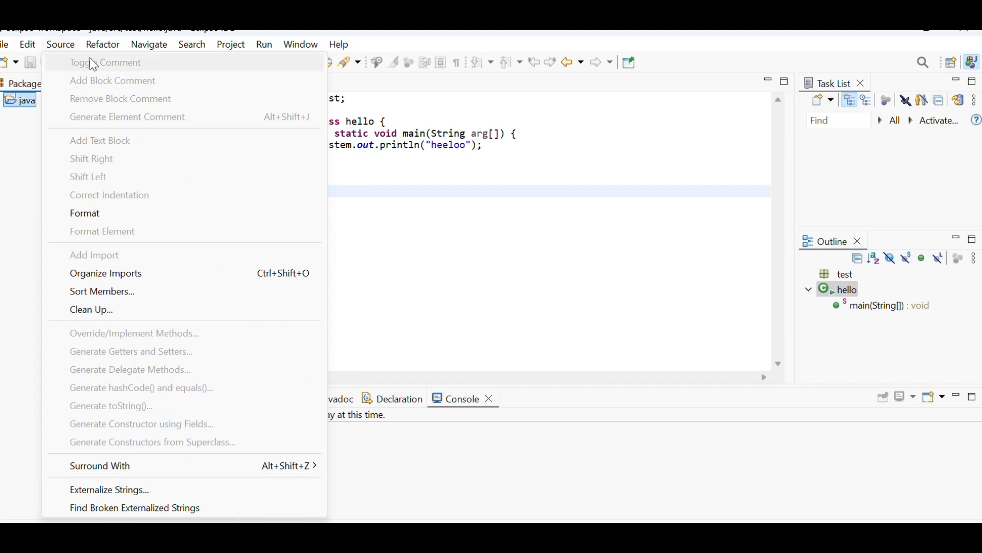
click(456, 183)
click(71, 47)
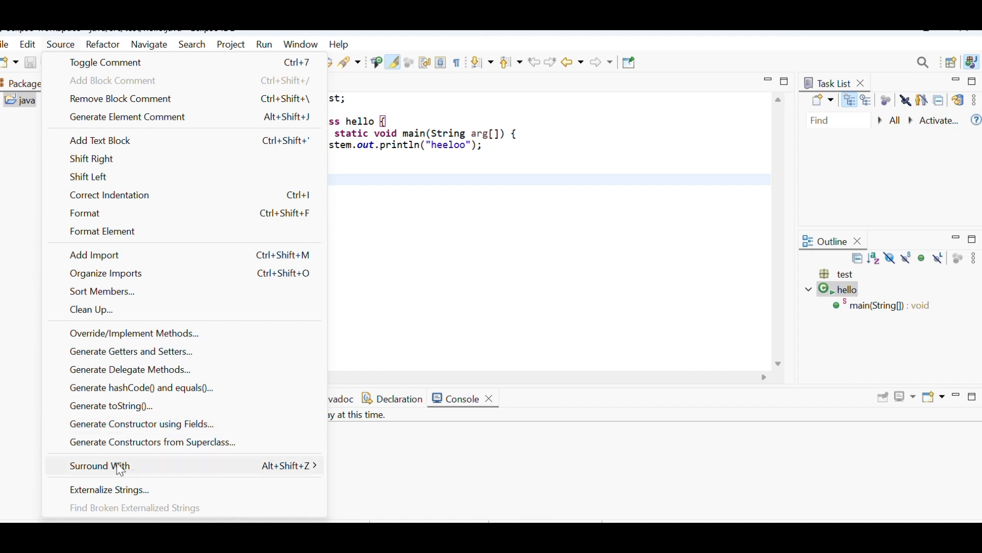
mouse_move(198, 468)
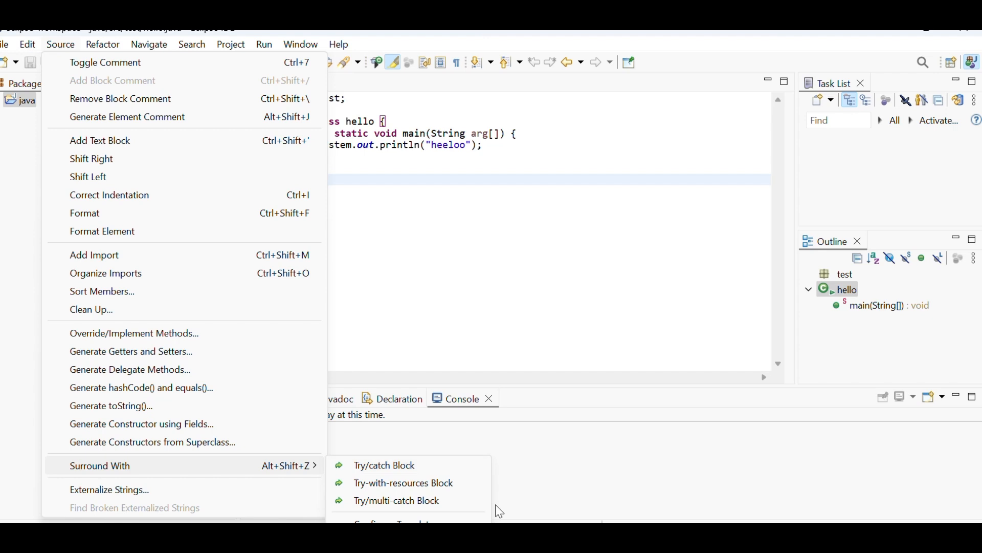
click(517, 158)
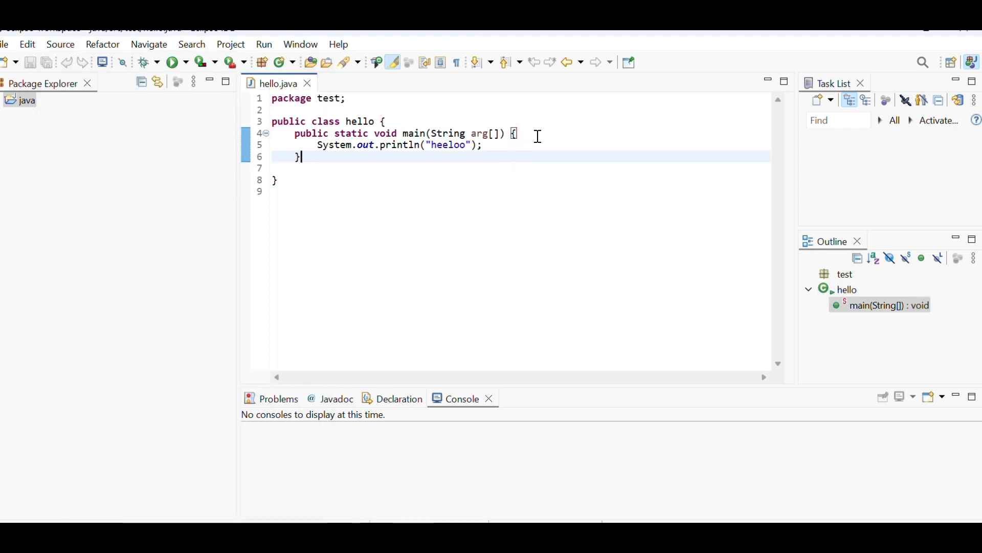
- Try to surround the println statement in the main method with a Try/catch block
click(312, 147)
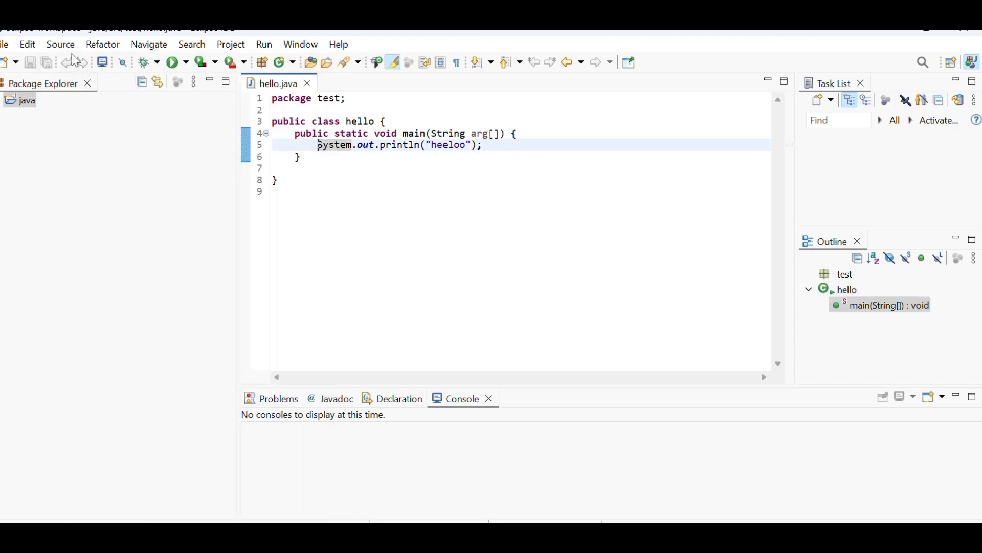
click(61, 44)
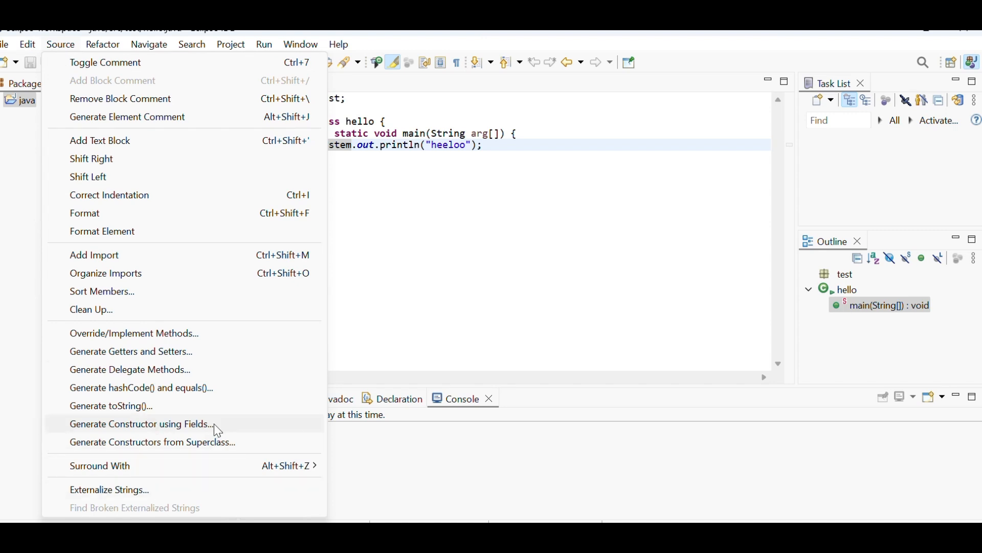
mouse_move(253, 465)
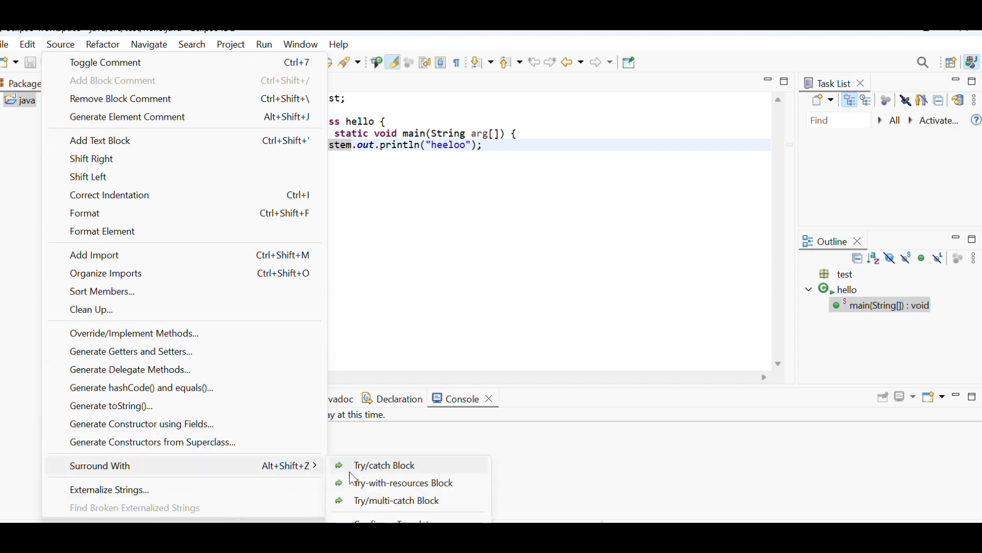
click(394, 469)
click(696, 295)
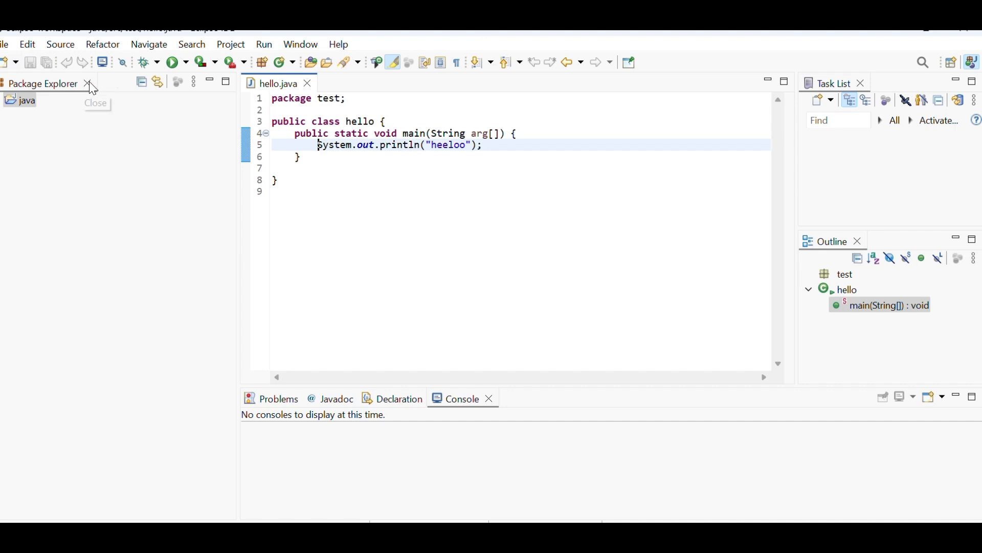
- Try to generate getters and setters from the println line in hello.java
click(61, 45)
click(121, 351)
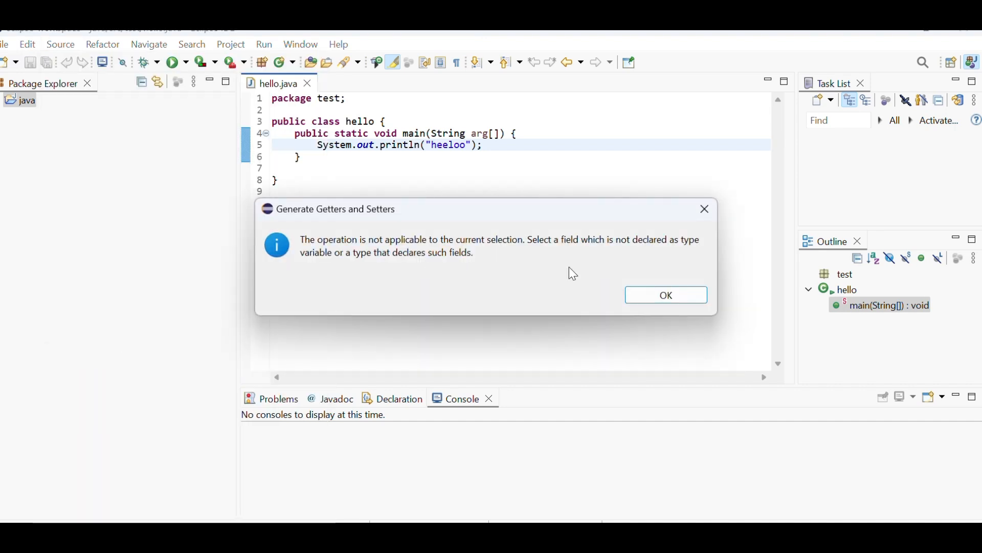
click(661, 301)
click(54, 50)
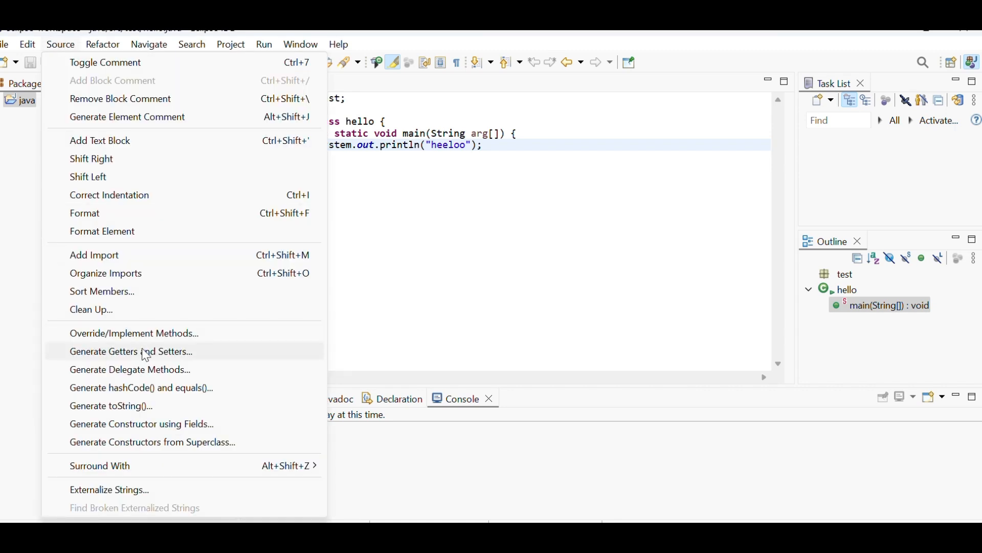
click(471, 224)
- Delete the System.out.println("heeloo"); statement from the main method and retry generating getters and setters there
drag(492, 147, 296, 146)
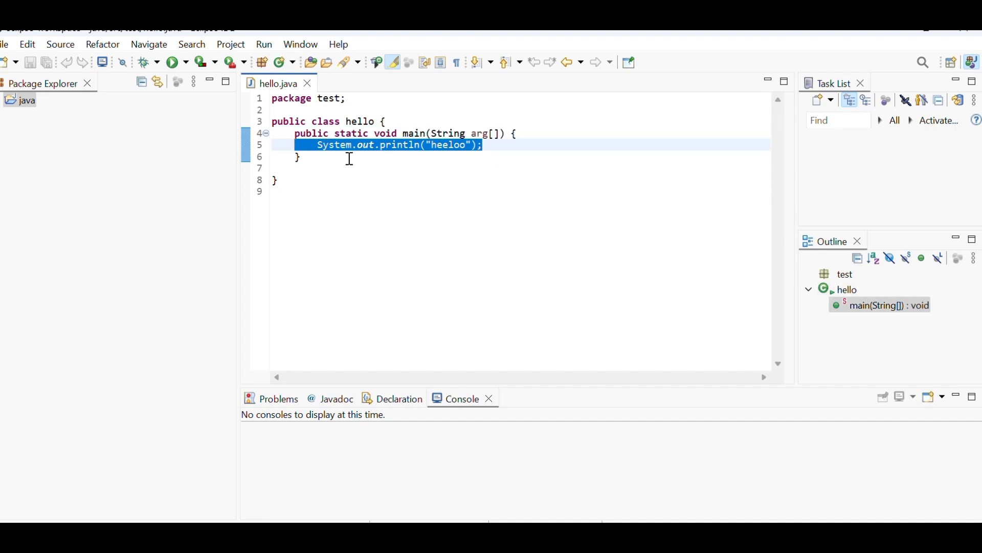
key(Delete)
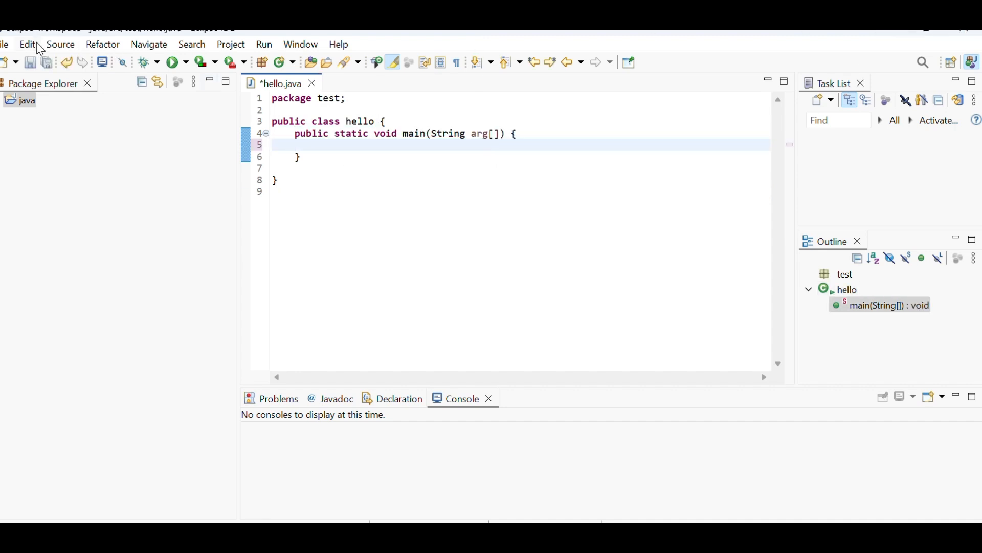
click(57, 45)
click(161, 349)
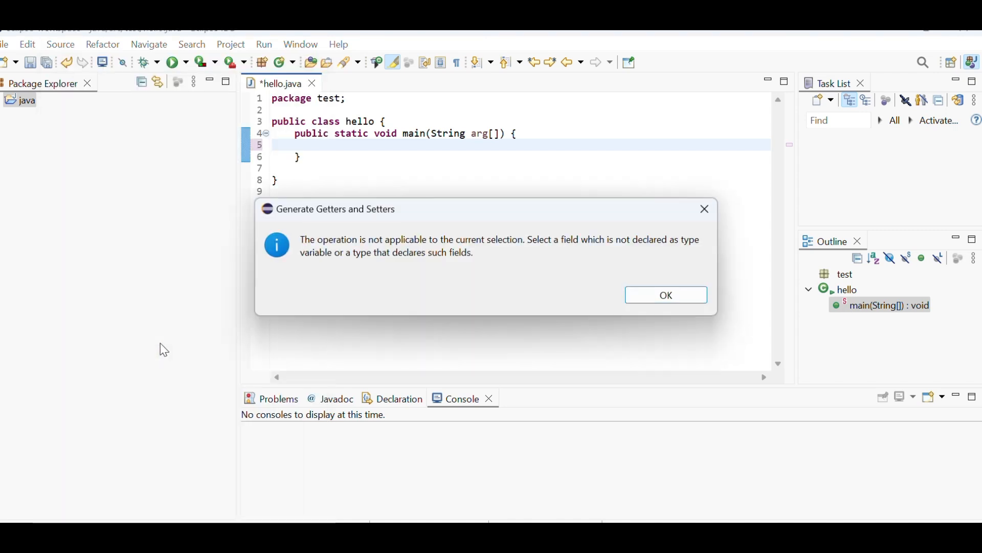
click(664, 295)
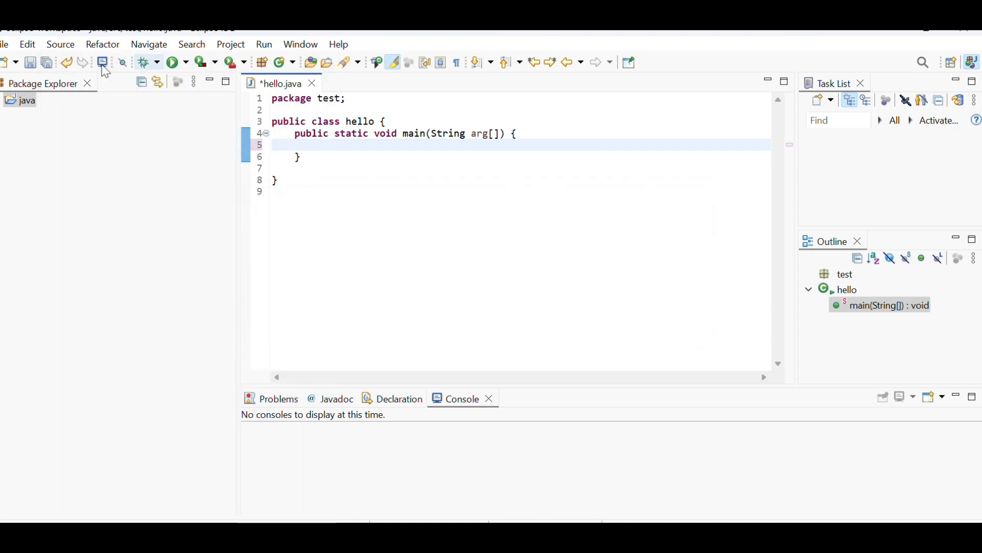
- Look through the source and refactoring commands offered for the emptied main method
click(57, 50)
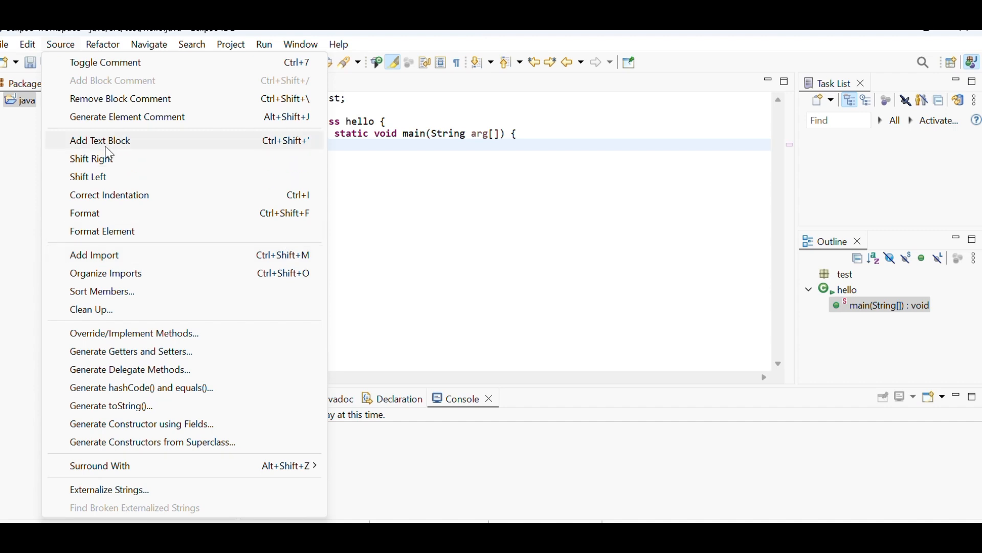
mouse_move(103, 44)
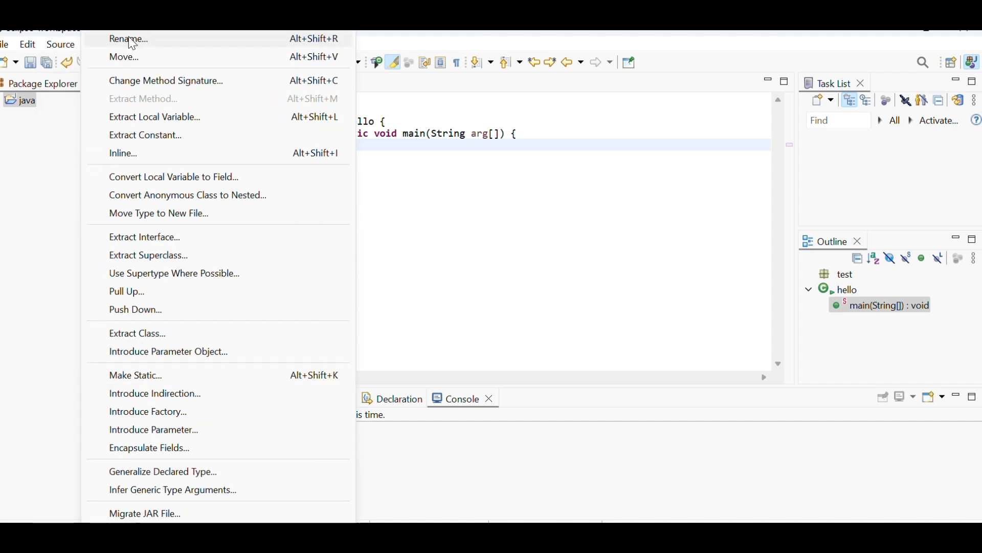
click(463, 166)
- Review the navigation commands, look at the Open Type search and cancel it
click(160, 41)
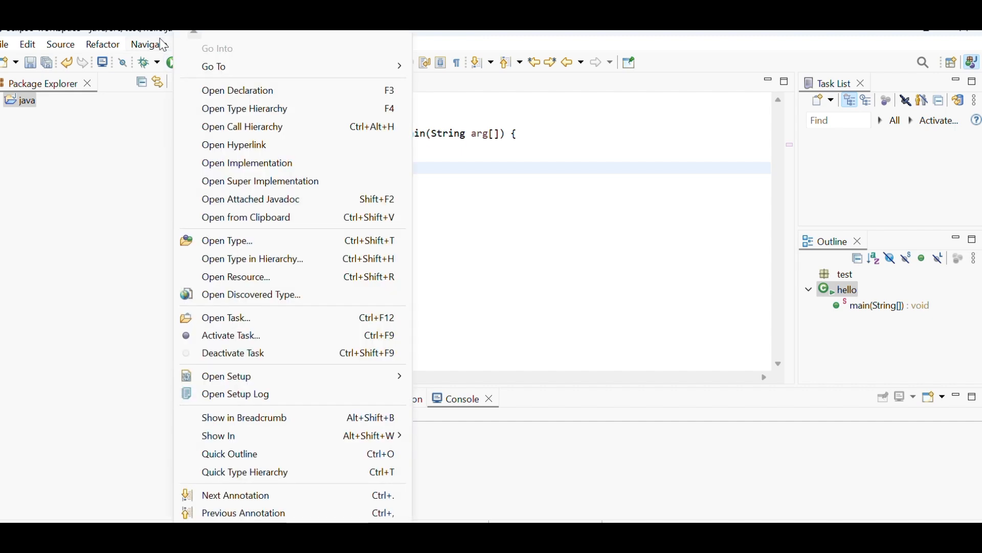
mouse_move(224, 69)
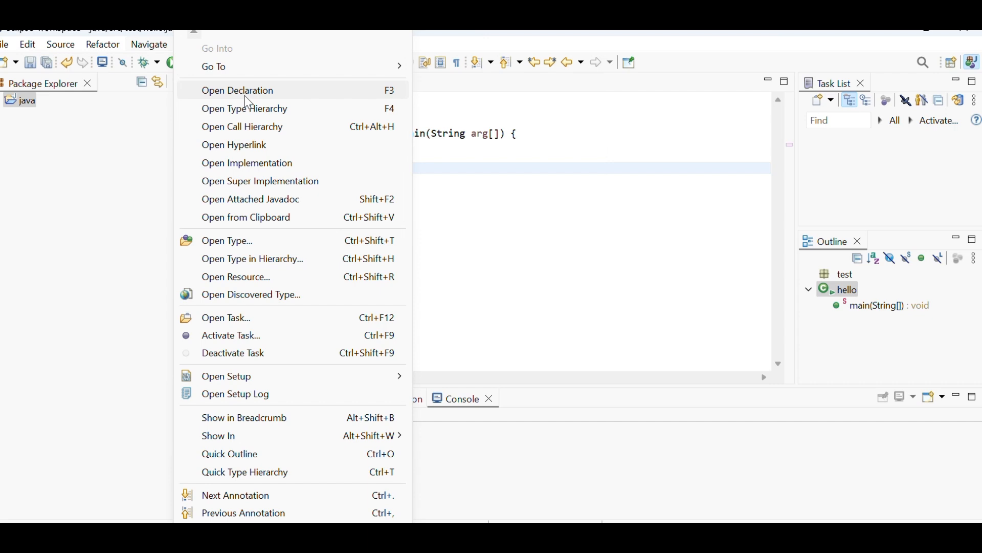
click(229, 243)
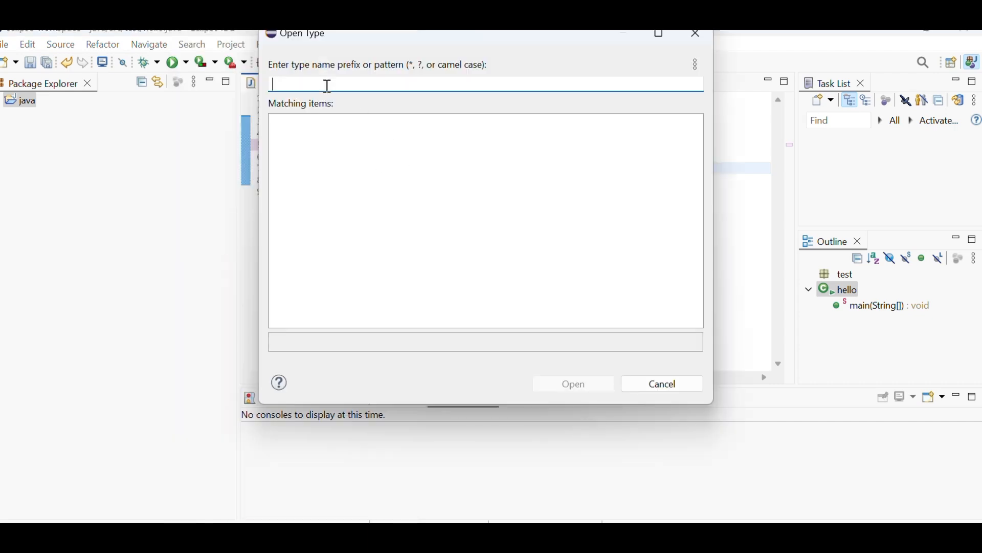
click(647, 388)
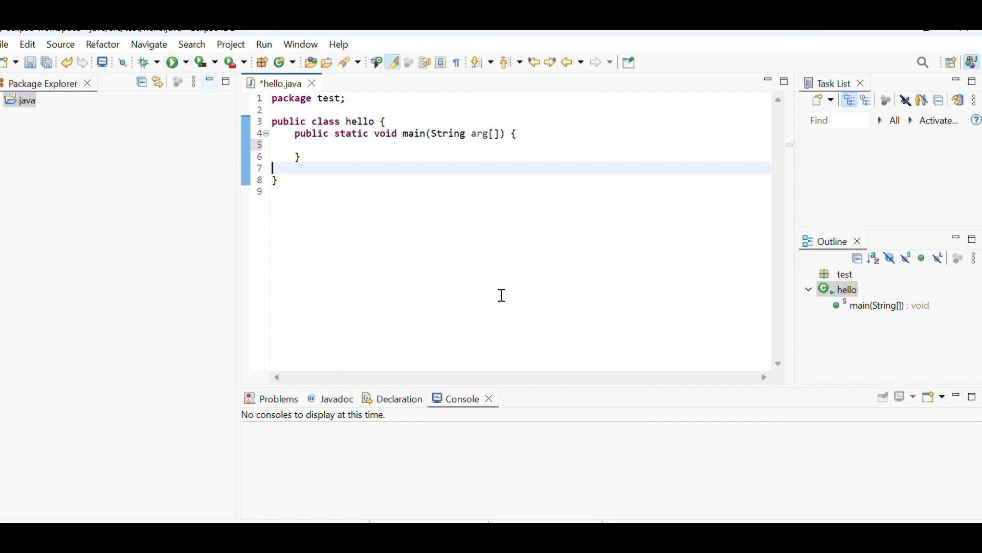
- Examine the task, setup and annotation navigation commands, including the Show In destinations
click(160, 45)
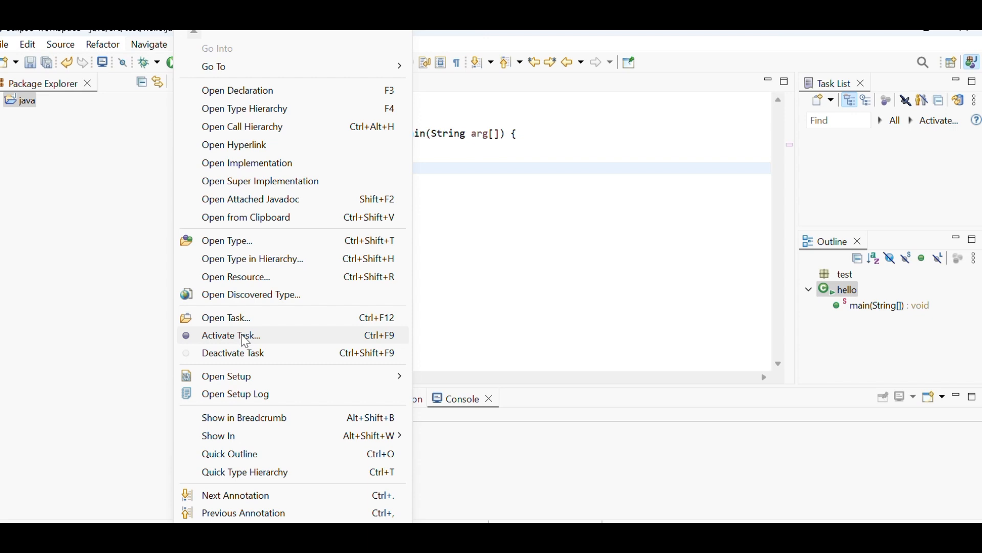
mouse_move(251, 388)
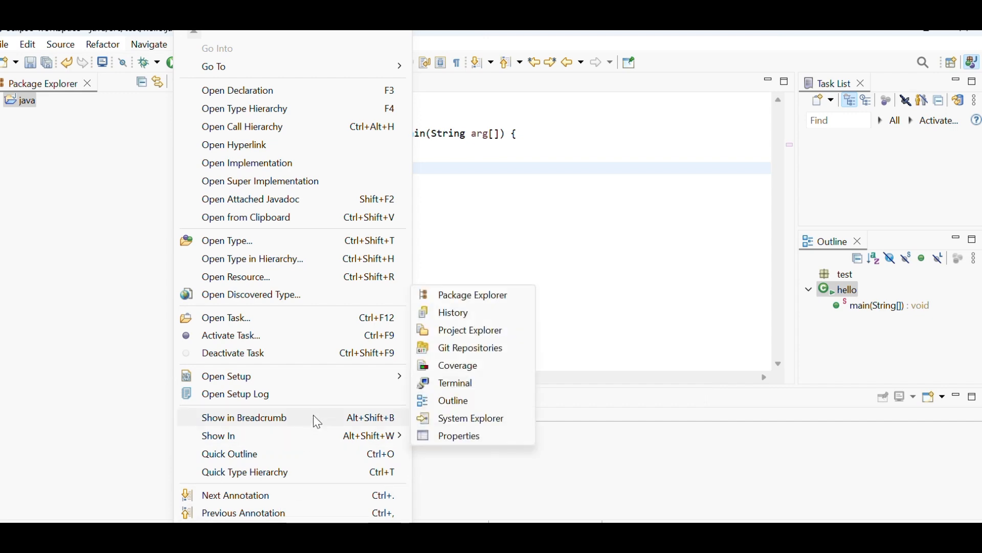
click(468, 159)
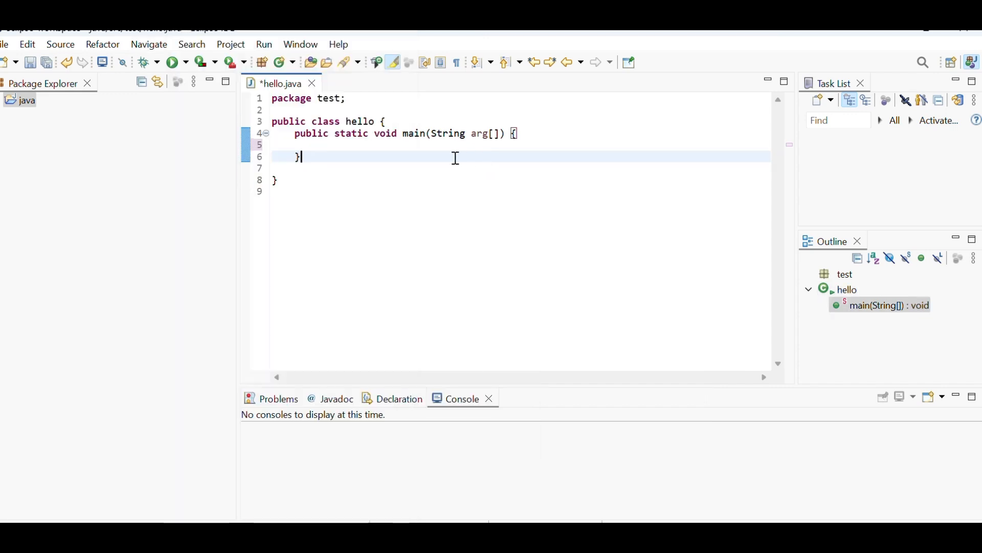
- Check the Build Working Set options and turn off Build Automatically
click(232, 45)
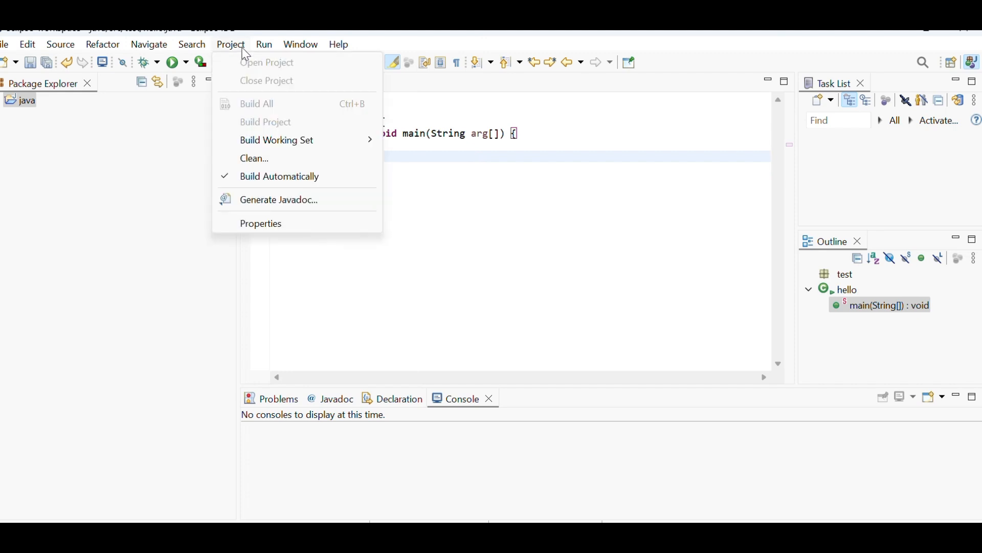
mouse_move(271, 148)
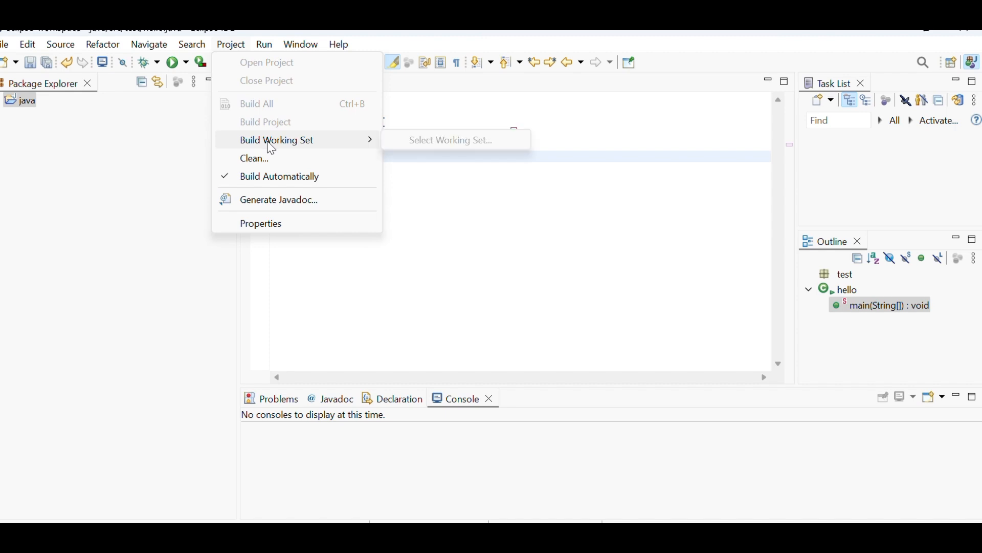
click(275, 179)
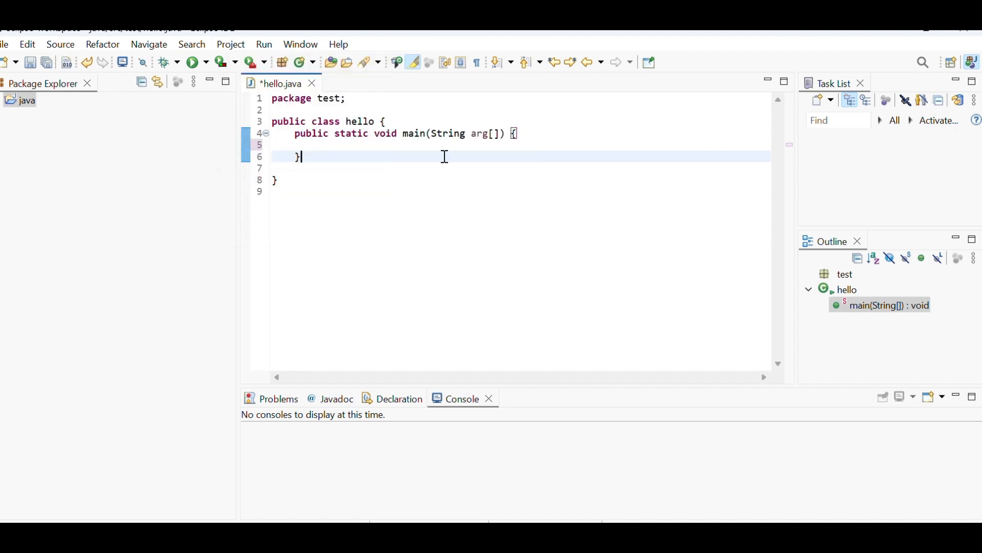
- Open the java project's properties and view the Resource, Linked Resources, Resource Filters, Builders and Coverage settings
click(232, 45)
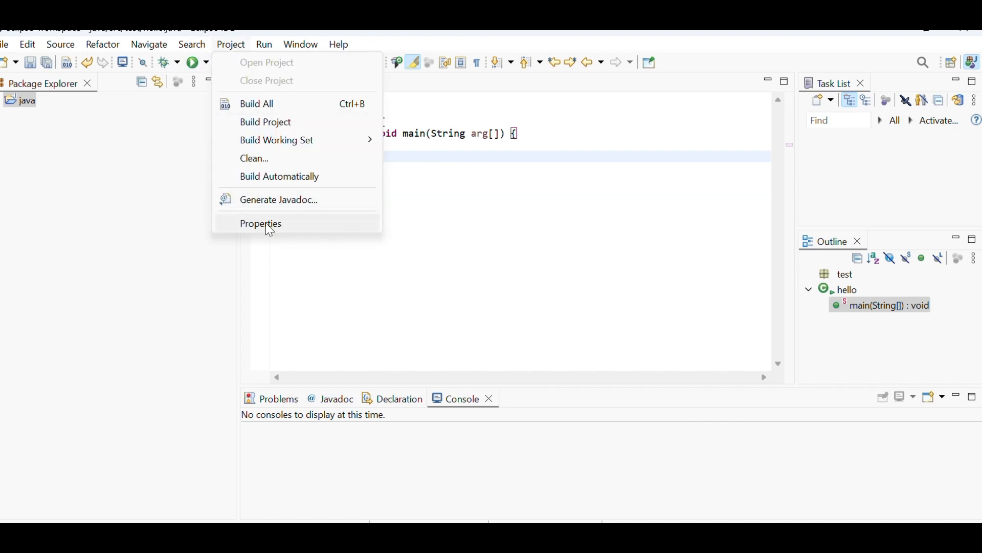
click(266, 222)
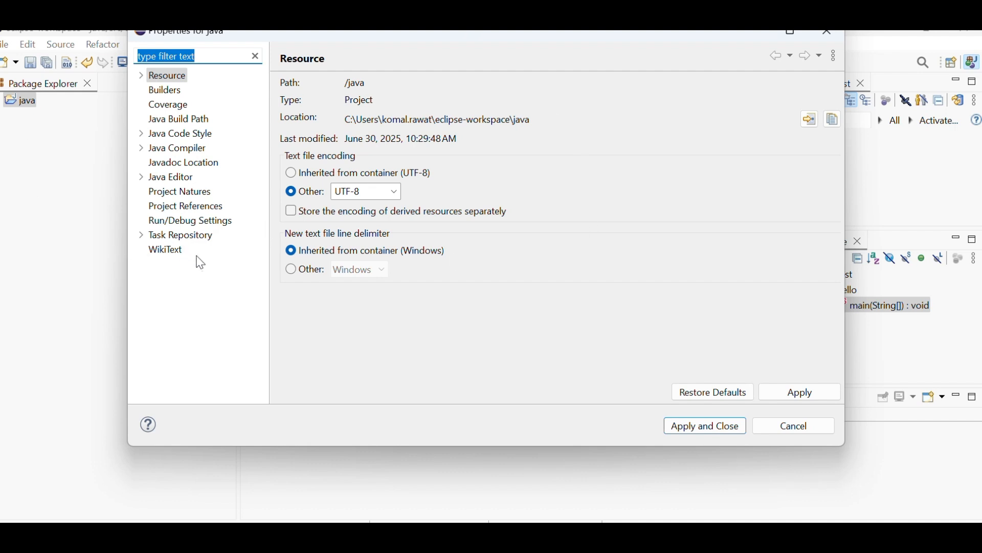
click(142, 76)
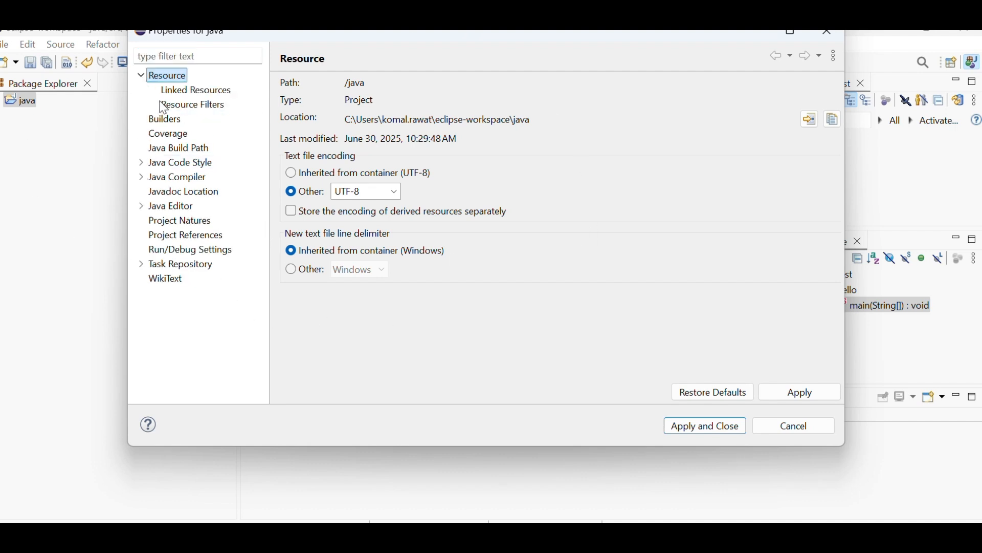
click(179, 95)
click(174, 104)
click(165, 119)
click(165, 134)
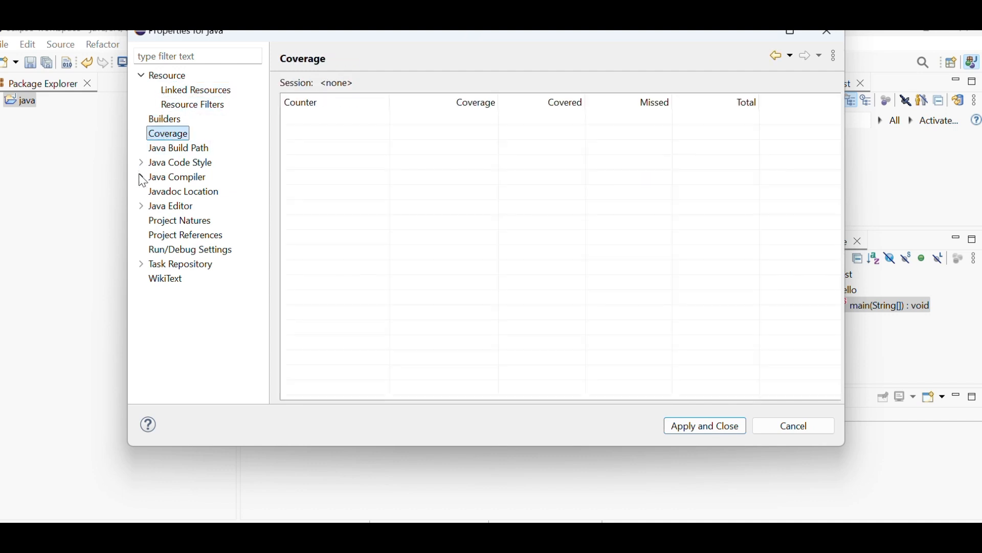
- View the Java Editor Folding and Save Actions, Project Natures, Task Repository and Commit Template property settings
click(142, 206)
click(177, 221)
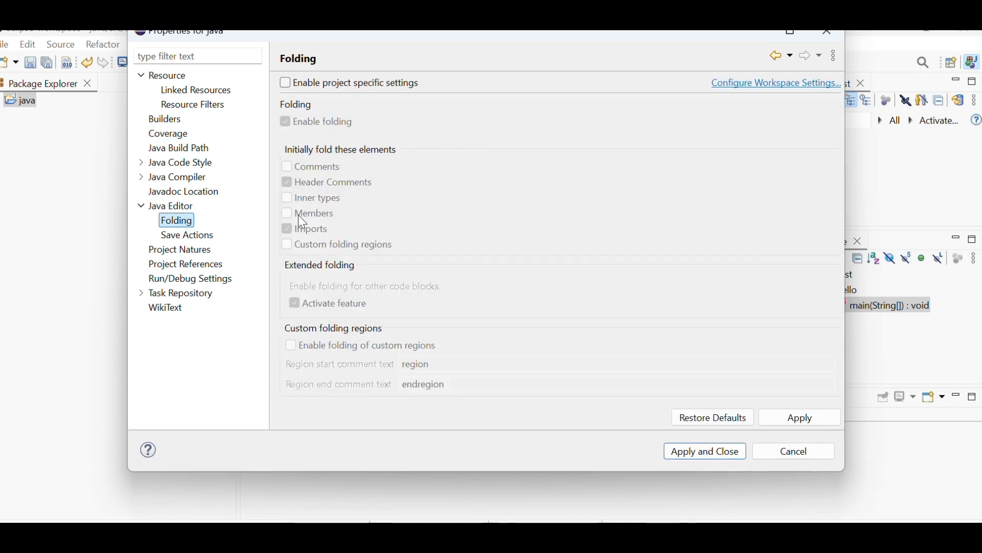
click(180, 235)
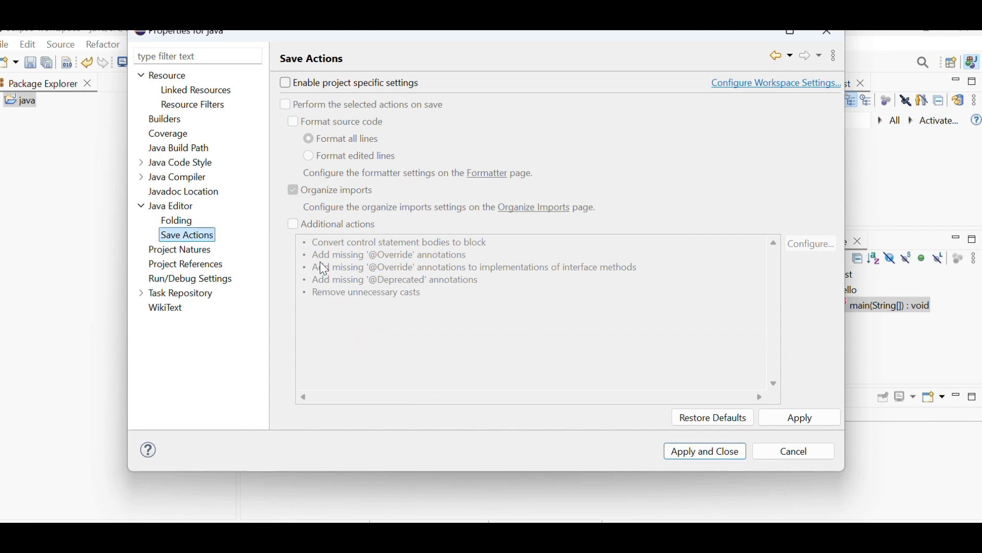
click(165, 250)
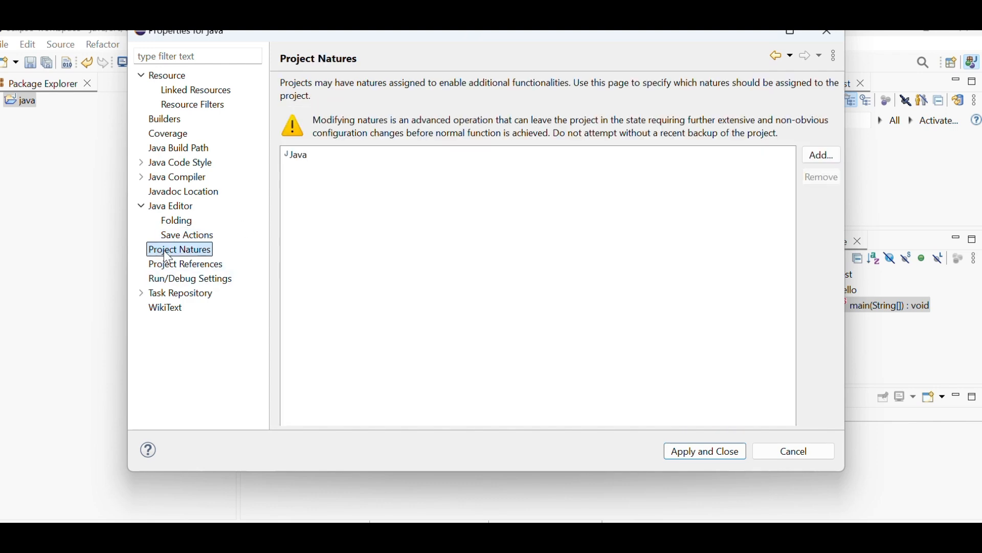
click(141, 293)
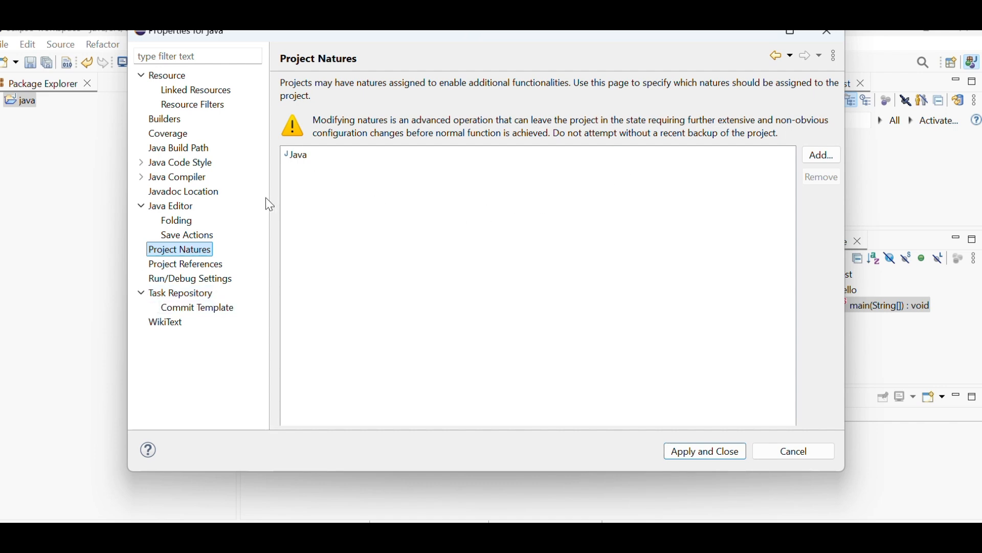
click(184, 293)
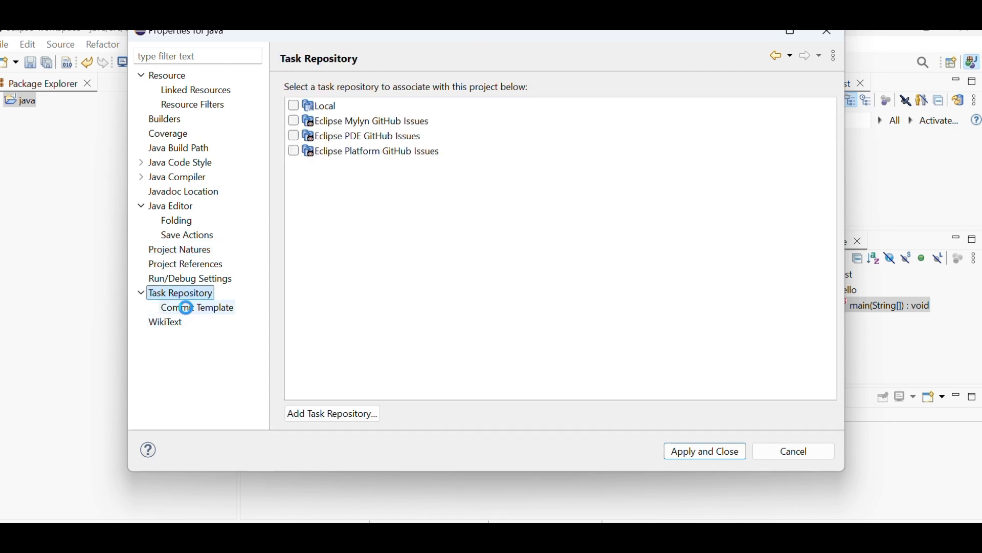
click(189, 308)
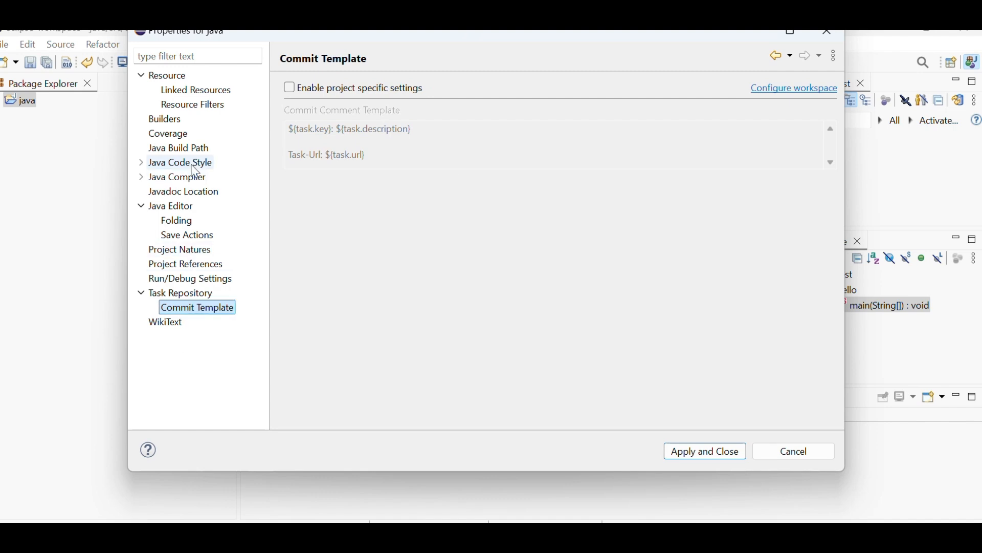
- Examine the Java Code Style property settings: Clean Up, Code Templates, Formatter and Organize Imports
click(142, 163)
click(192, 182)
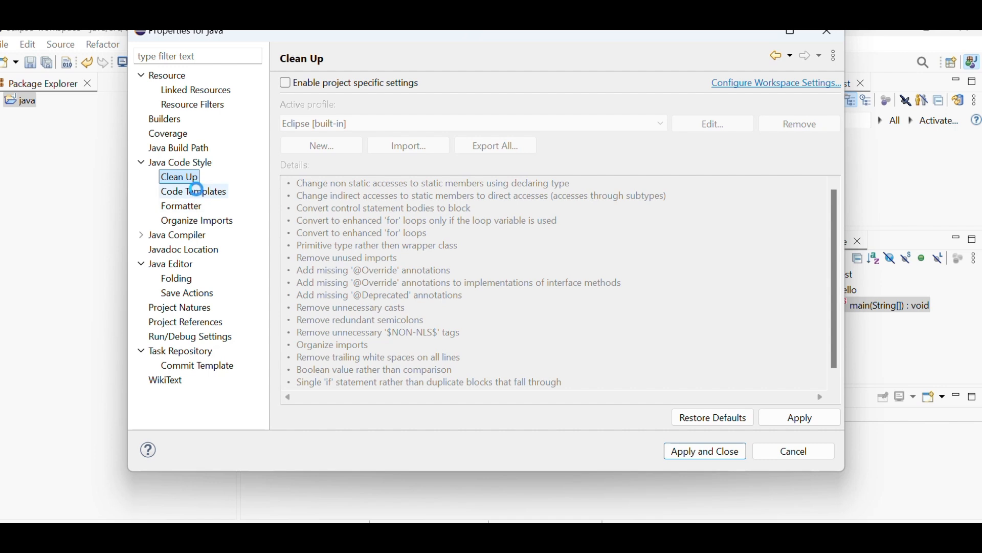
click(200, 195)
click(186, 206)
click(196, 223)
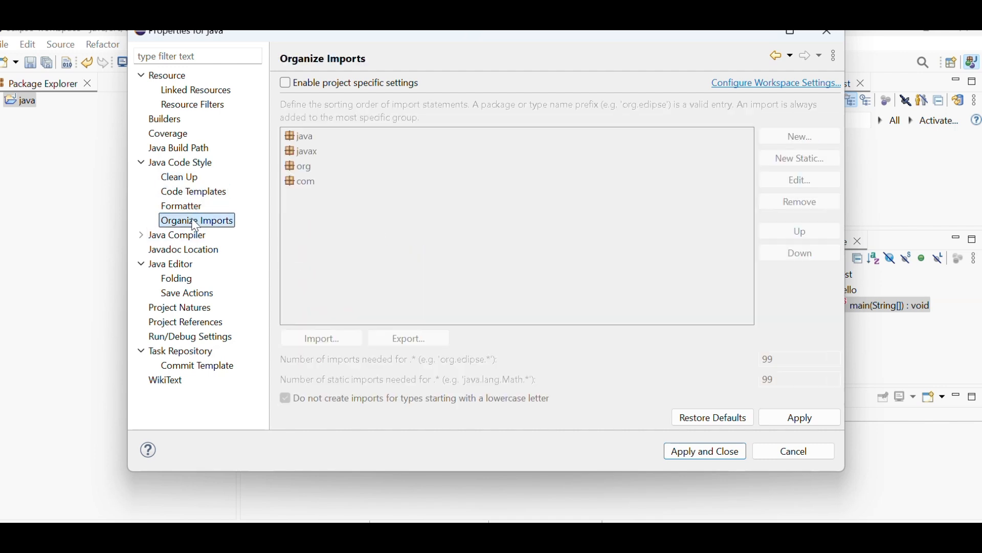
click(185, 207)
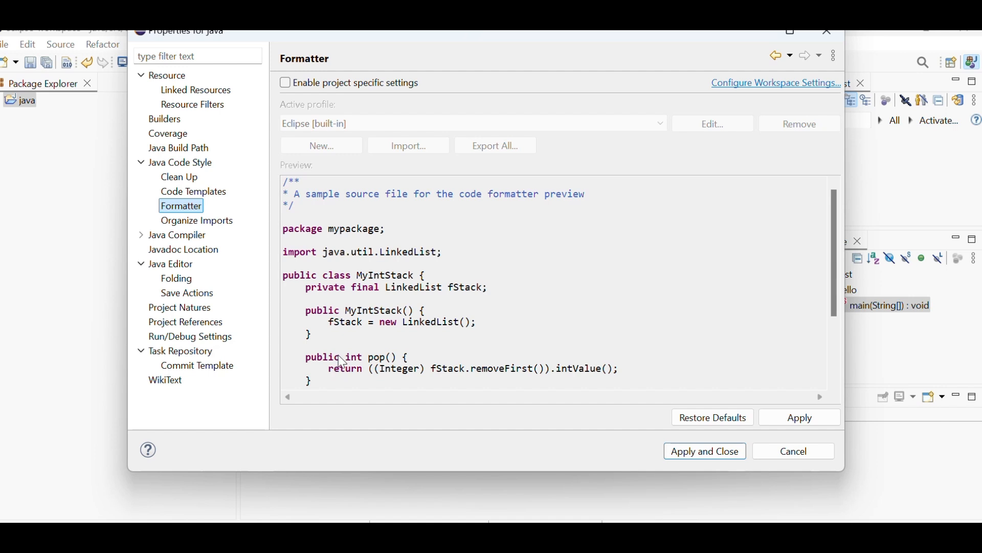
- Review the Java Compiler Building, Errors/Warnings, Javadoc and Task Tags settings, and cancel the project properties
click(142, 237)
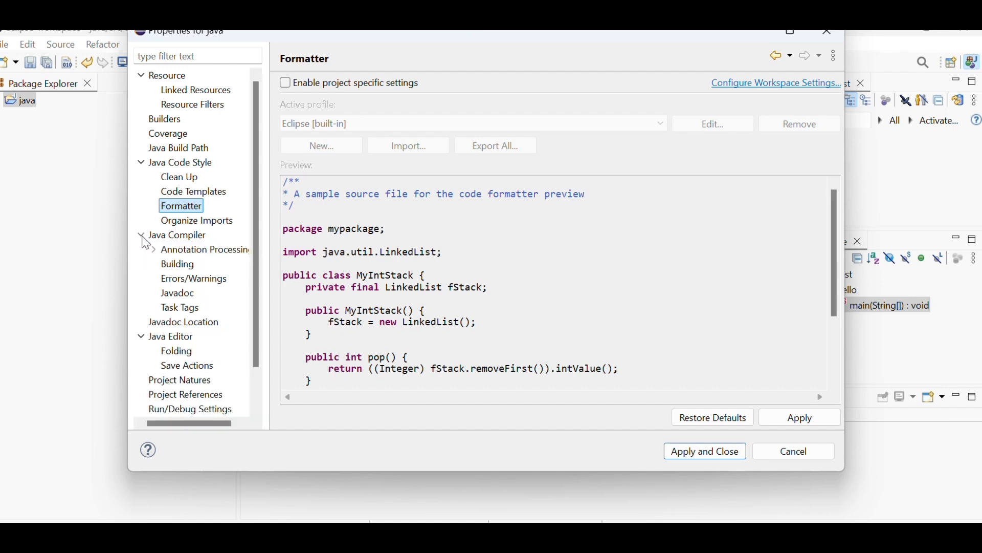
click(179, 264)
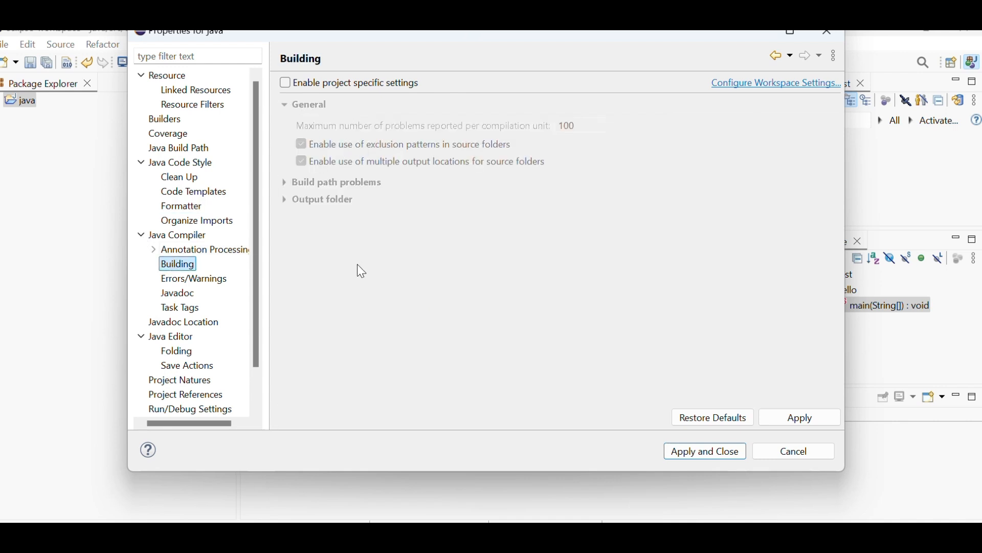
click(176, 280)
click(177, 295)
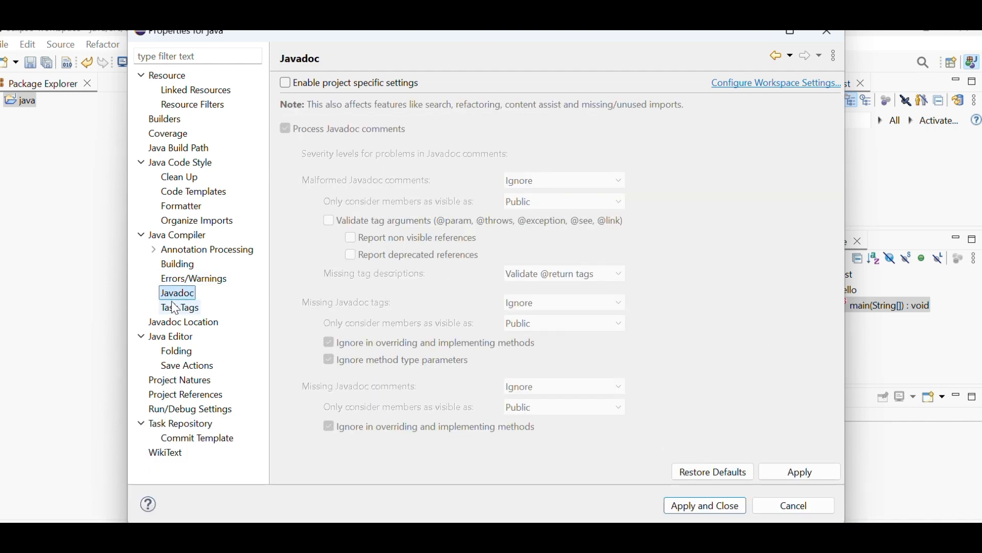
click(175, 308)
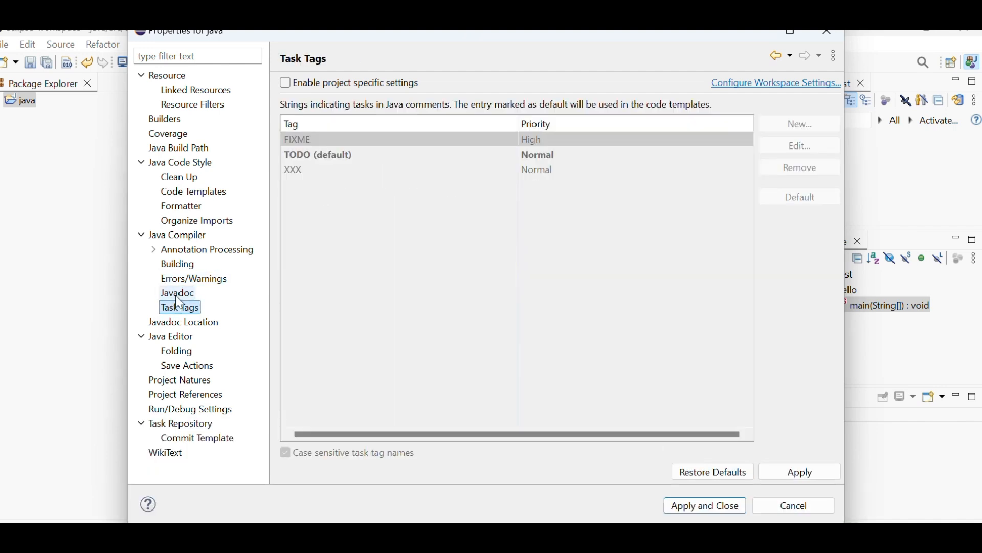
click(794, 506)
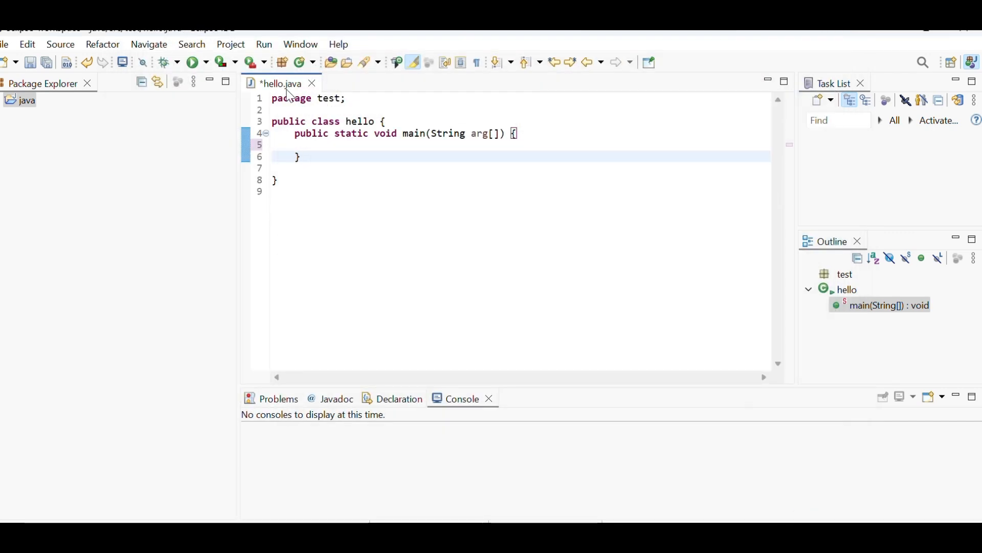
- Look over the run and debug commands and set a breakpoint on line 6 of hello.java
click(265, 45)
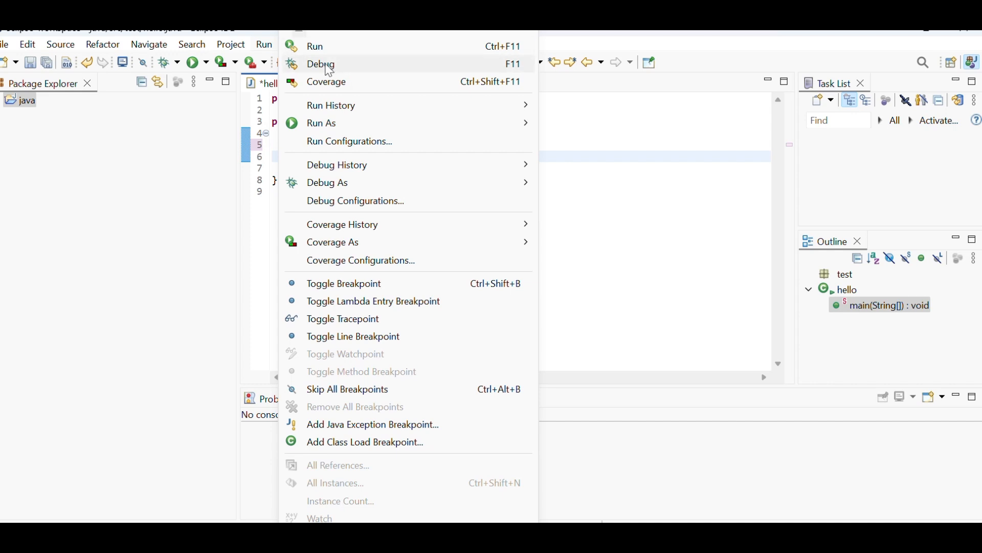
click(212, 212)
click(259, 147)
double_click(246, 157)
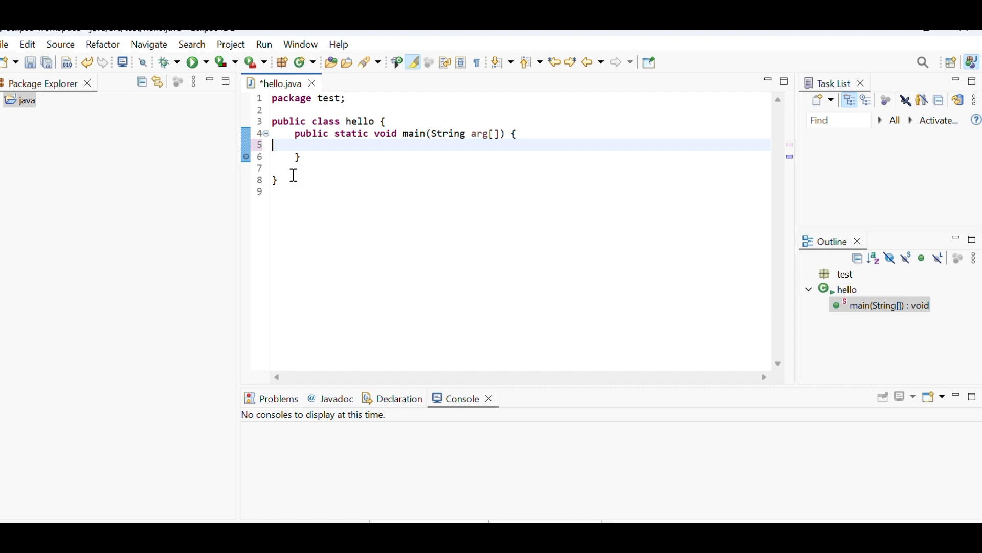
- Open the Run Configurations and view the Arguments, JRE, Dependencies, Source and Environment settings of hello (1)
click(267, 45)
mouse_move(350, 105)
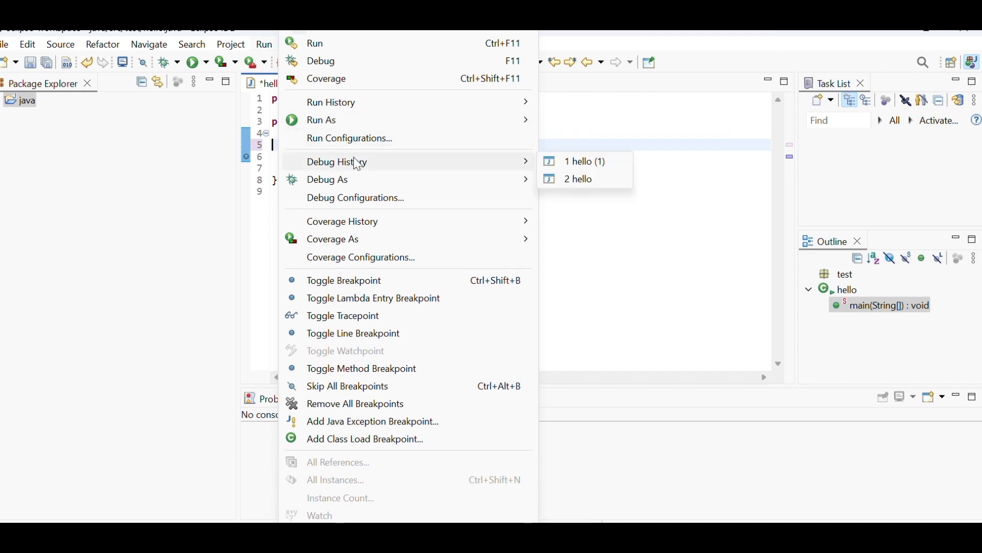
click(358, 141)
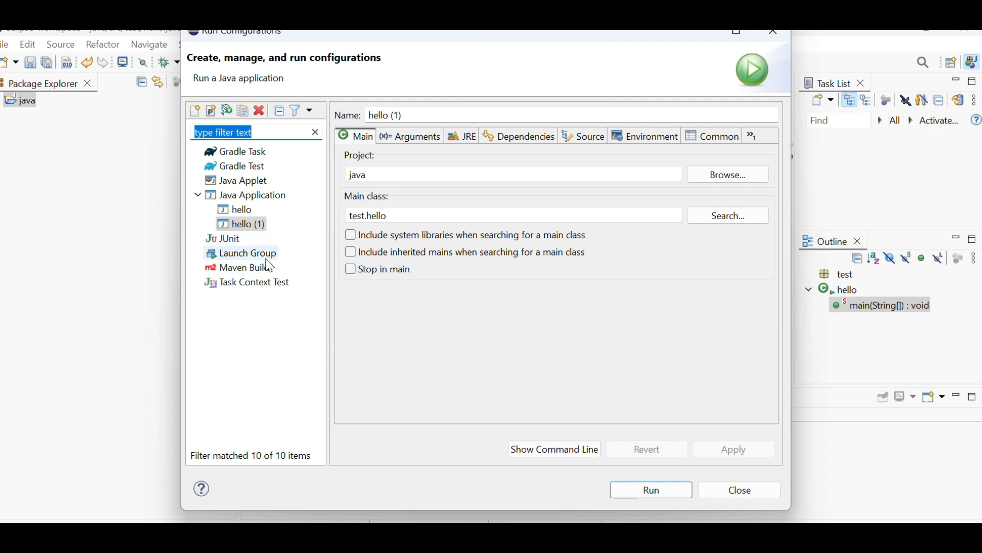
click(412, 141)
click(461, 139)
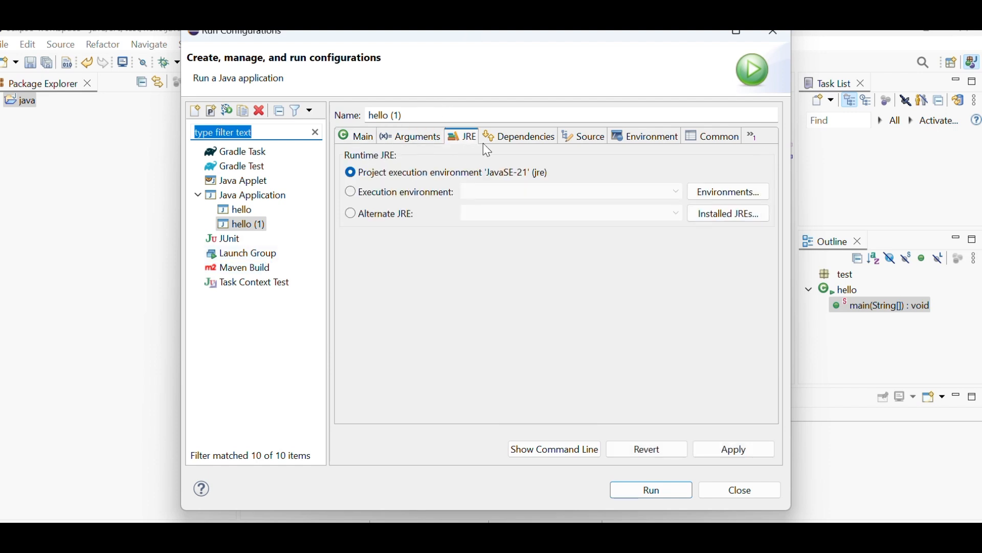
click(532, 138)
click(583, 137)
click(654, 139)
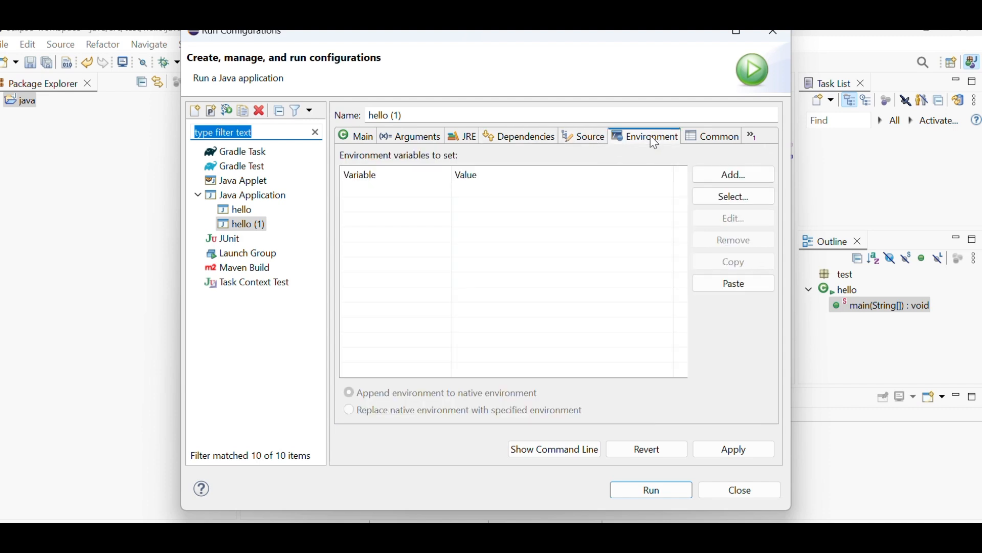
click(374, 198)
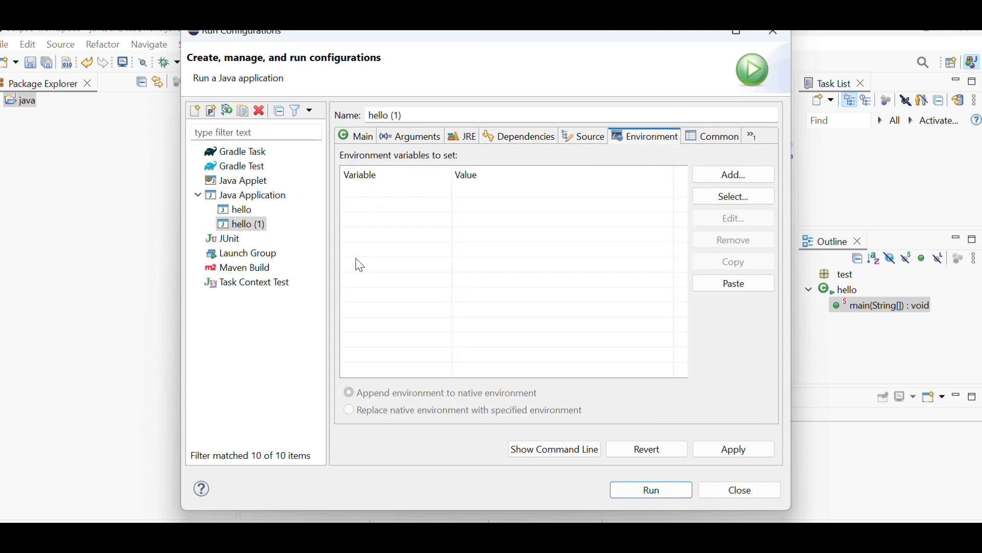
- Examine the Common settings of the hello (1) run configuration and close the configurations without saving
click(707, 145)
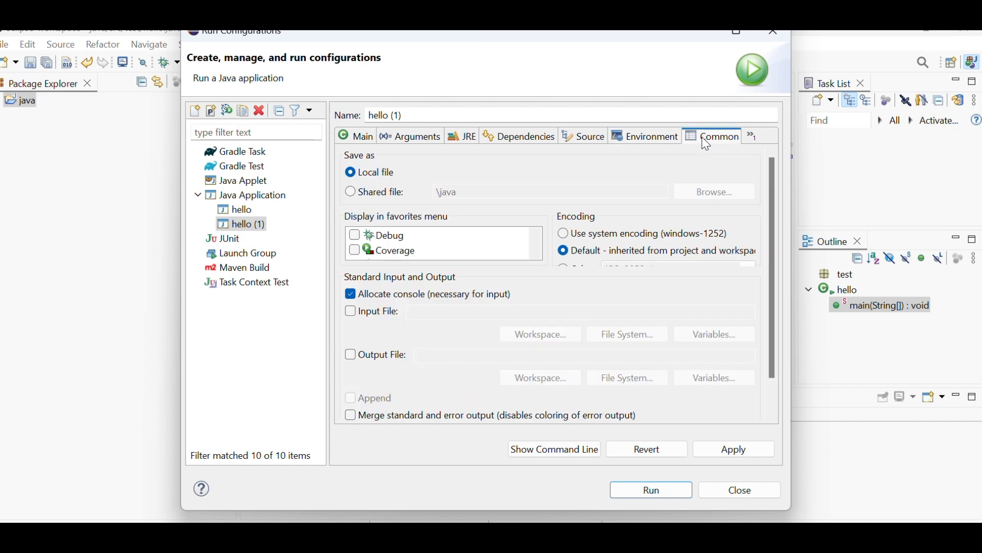
scroll(510, 249, down, 1)
scroll(509, 250, up, 1)
click(763, 490)
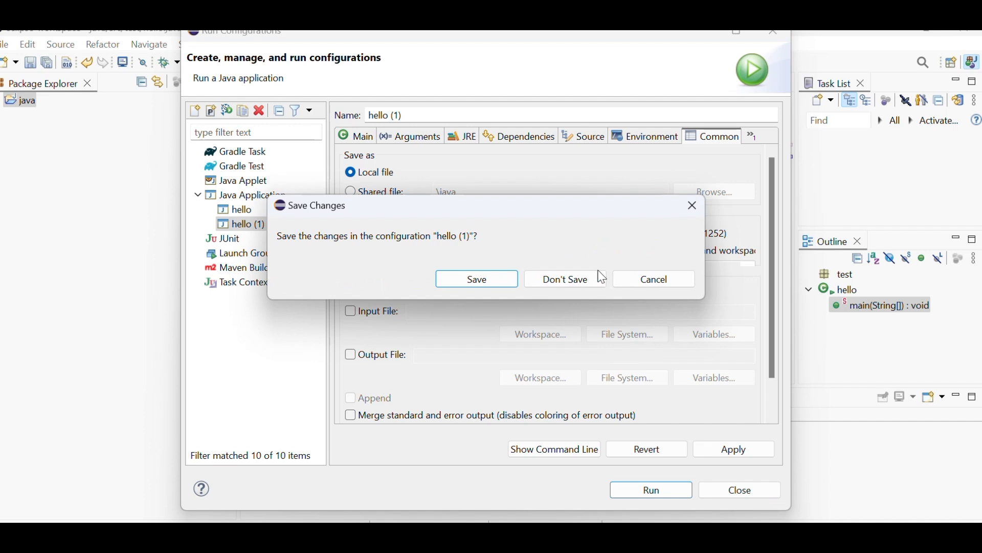
click(638, 287)
click(743, 490)
click(539, 282)
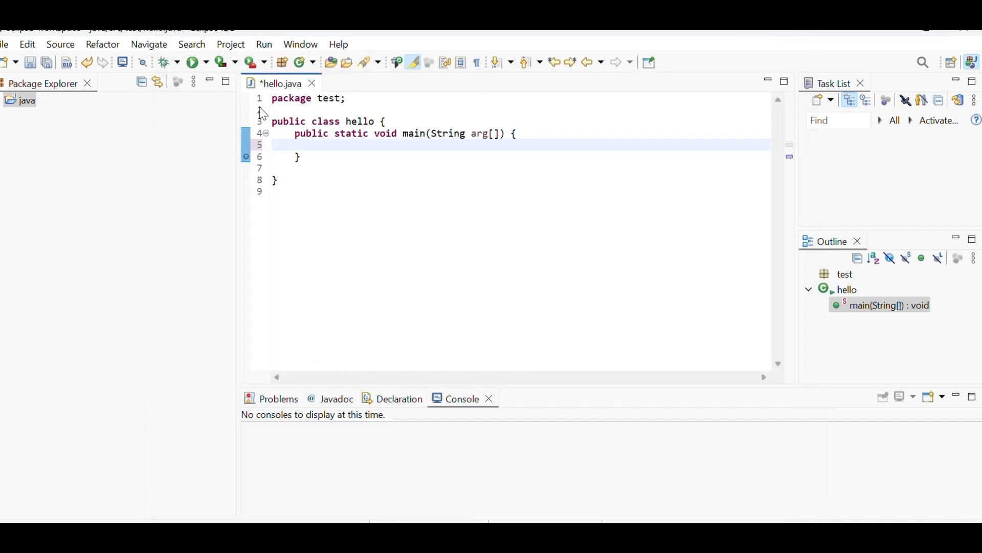
click(302, 45)
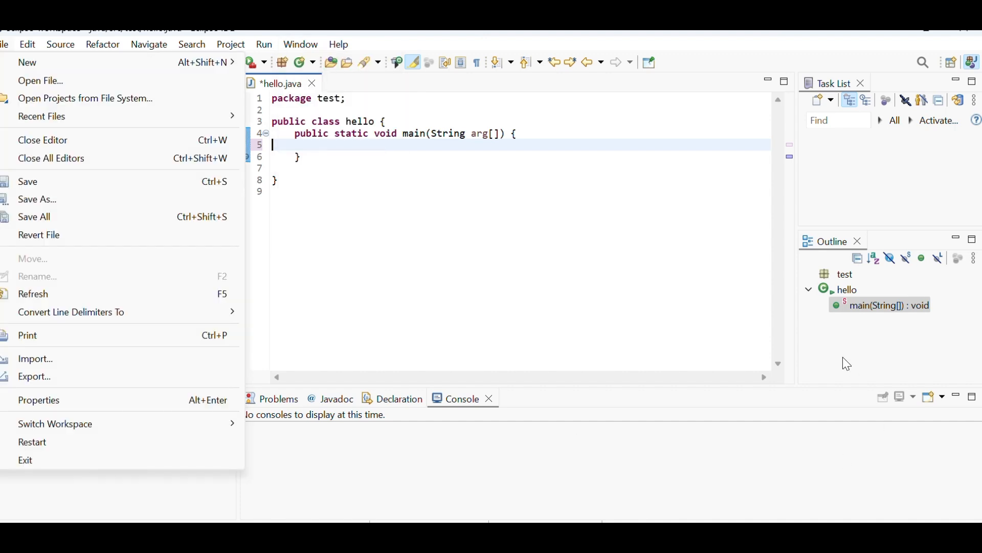
click(642, 272)
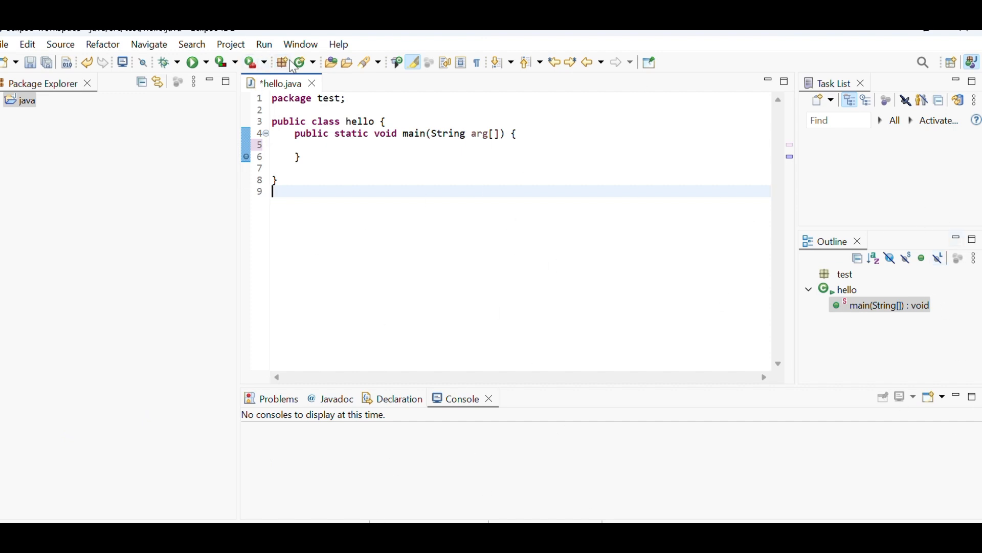
click(296, 44)
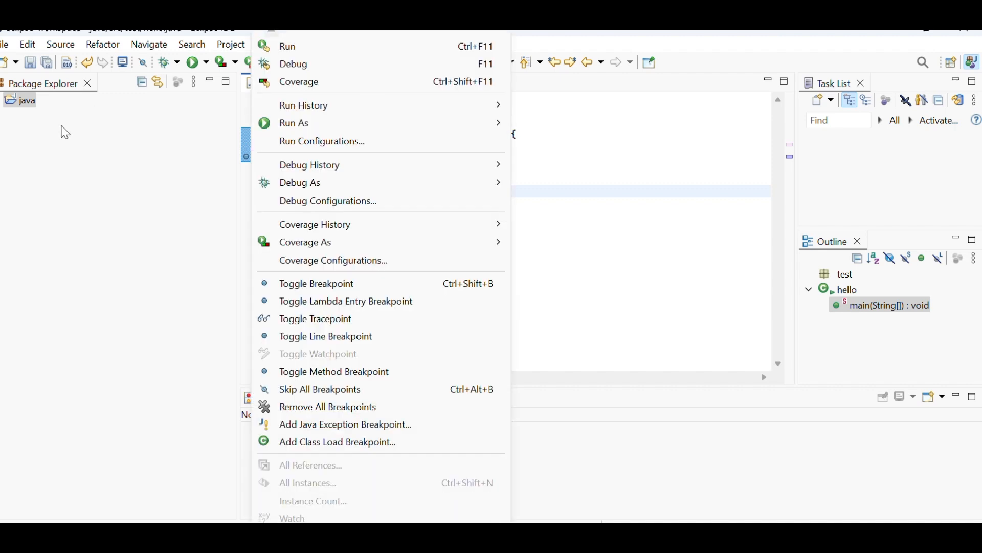
click(130, 280)
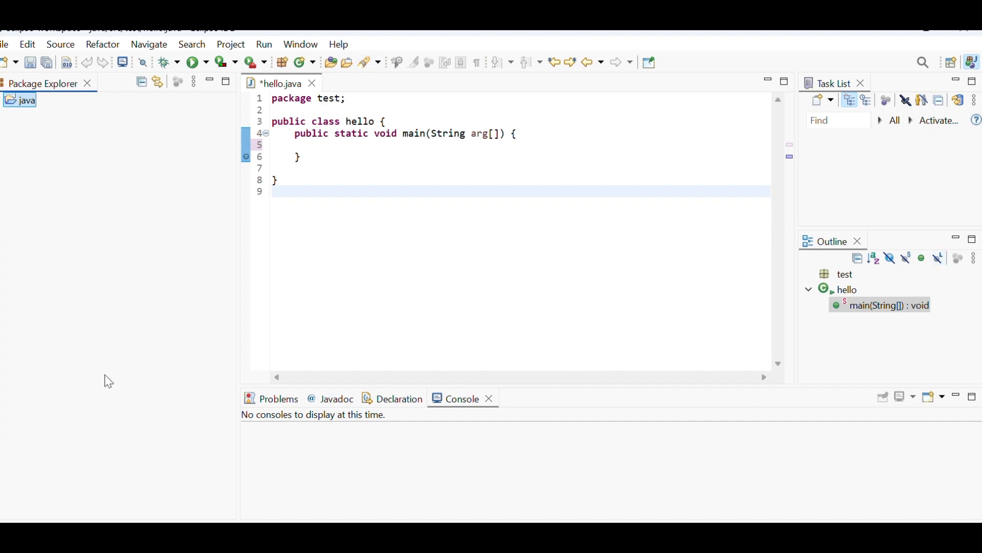
click(300, 61)
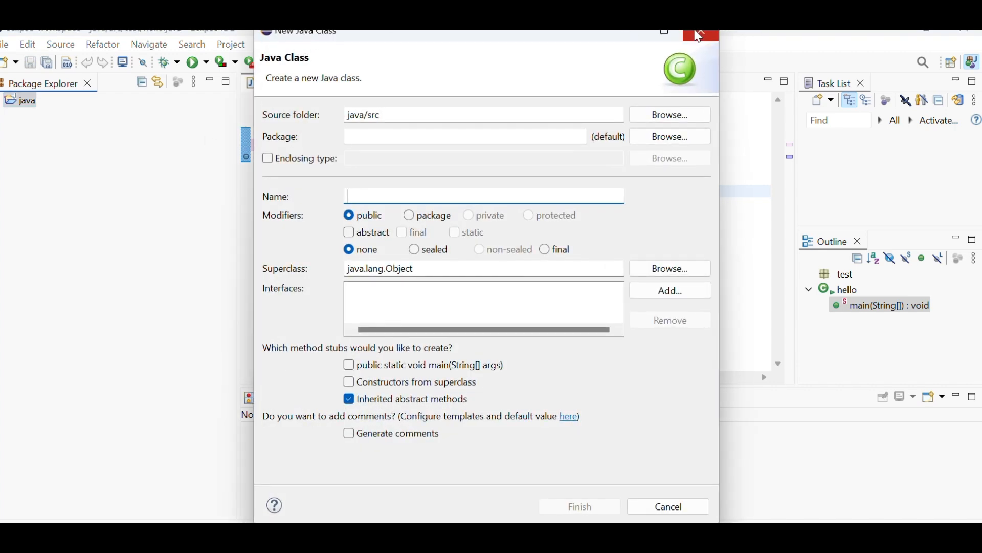
click(699, 36)
- Split the hello.java editor with the vertical split option to show two side-by-side panes
click(300, 45)
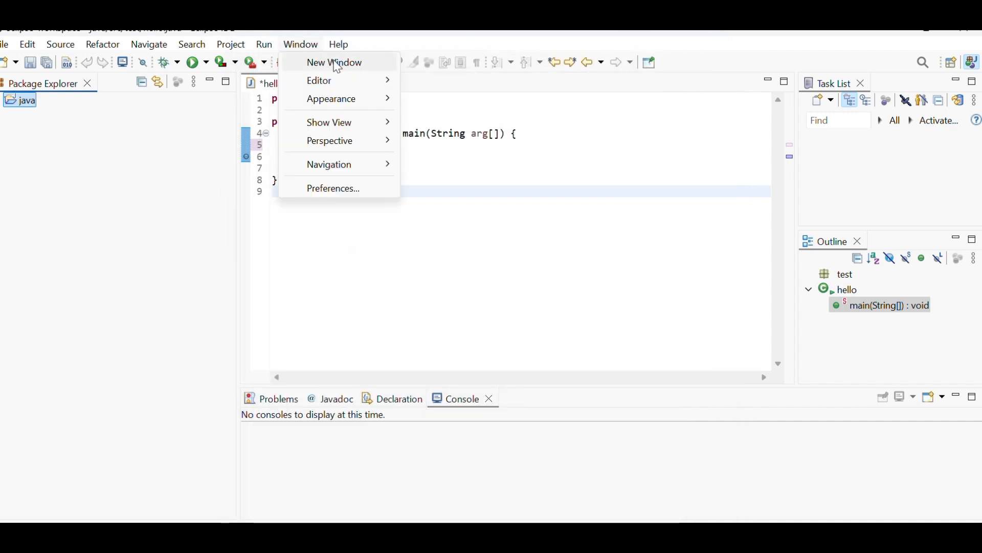
mouse_move(343, 82)
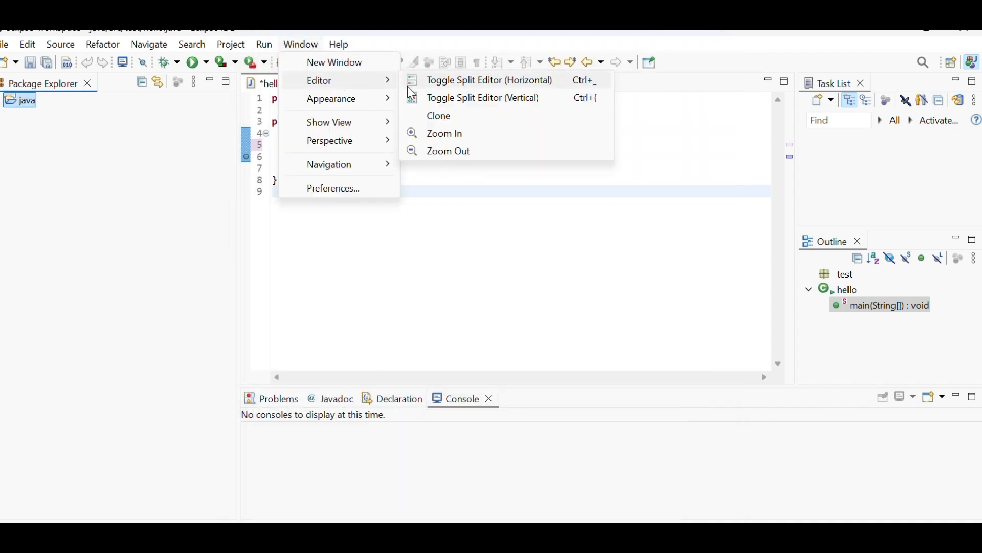
click(442, 104)
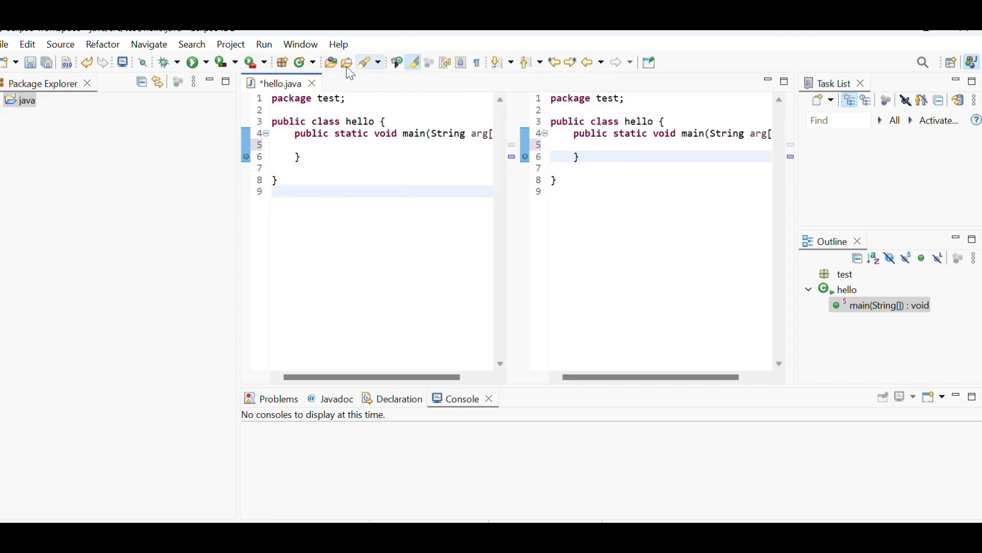
- Switch the hello.java editor to a horizontal split with one pane above the other
click(301, 45)
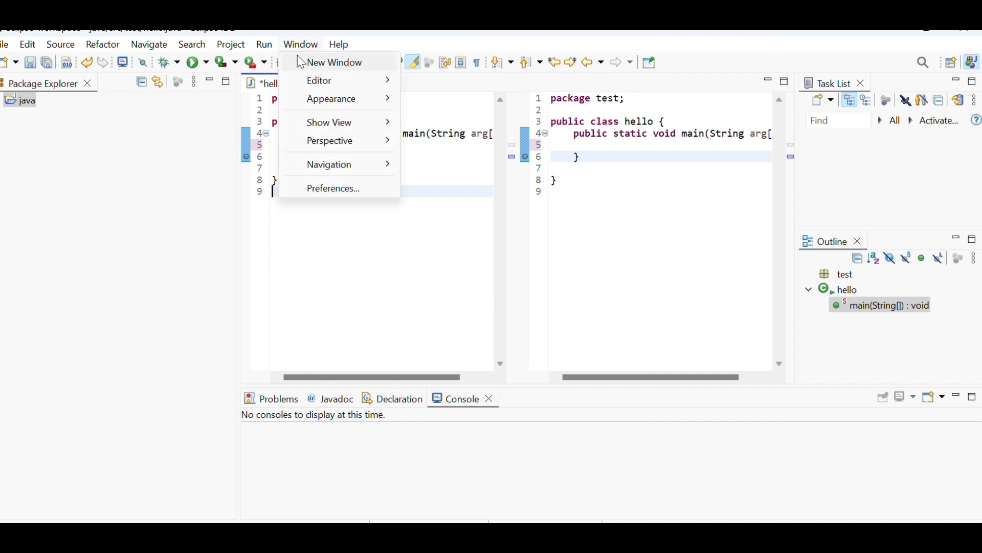
mouse_move(372, 82)
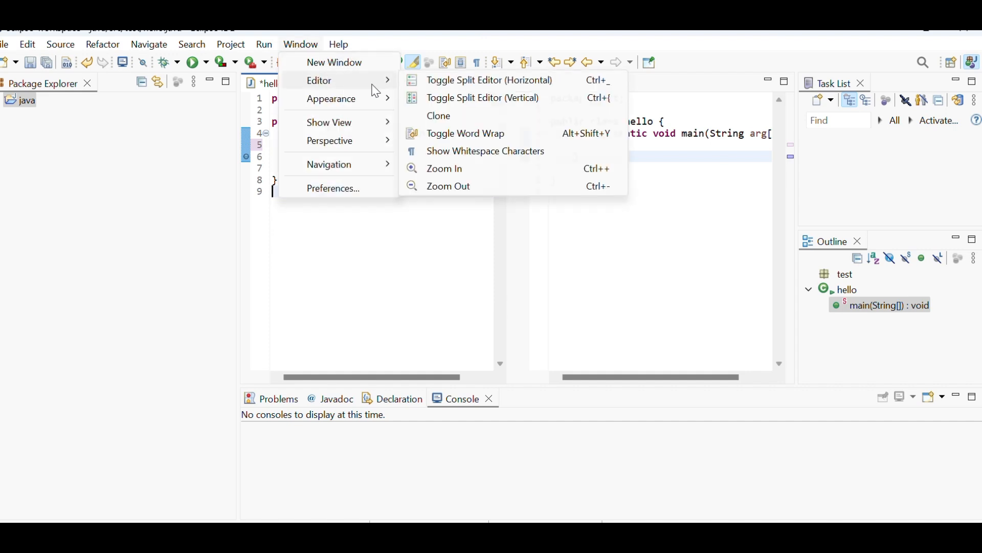
click(439, 90)
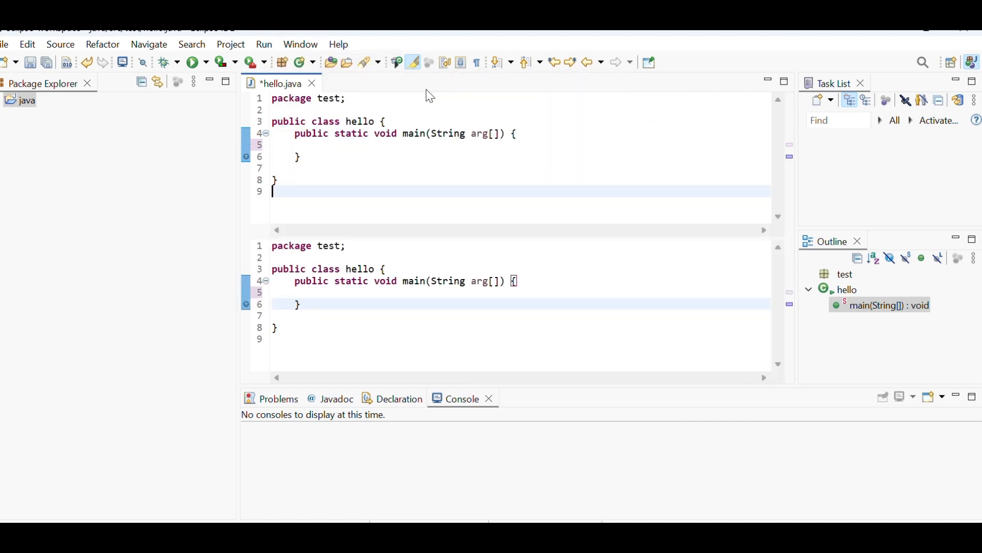
- Hide the main toolbar of the workbench window
click(299, 50)
mouse_move(344, 101)
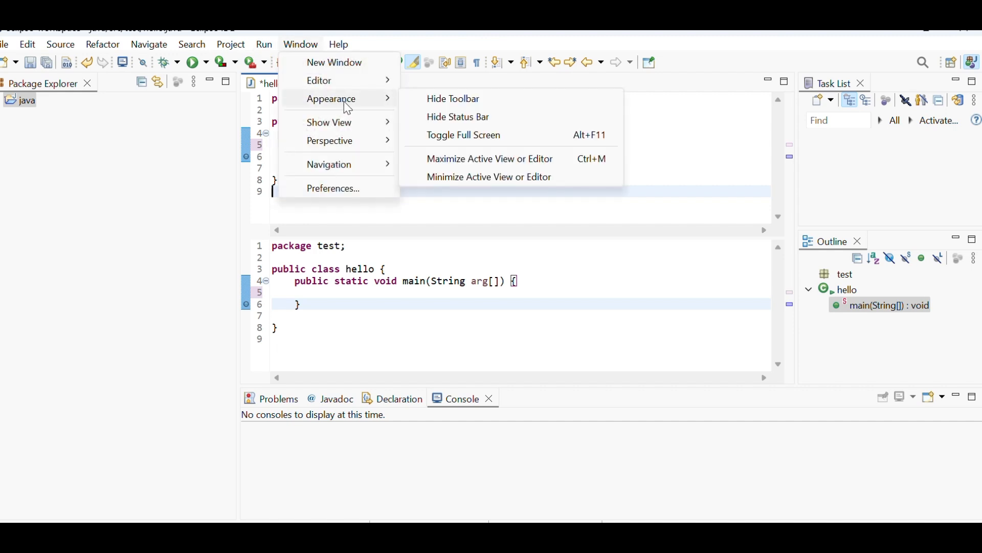
click(444, 102)
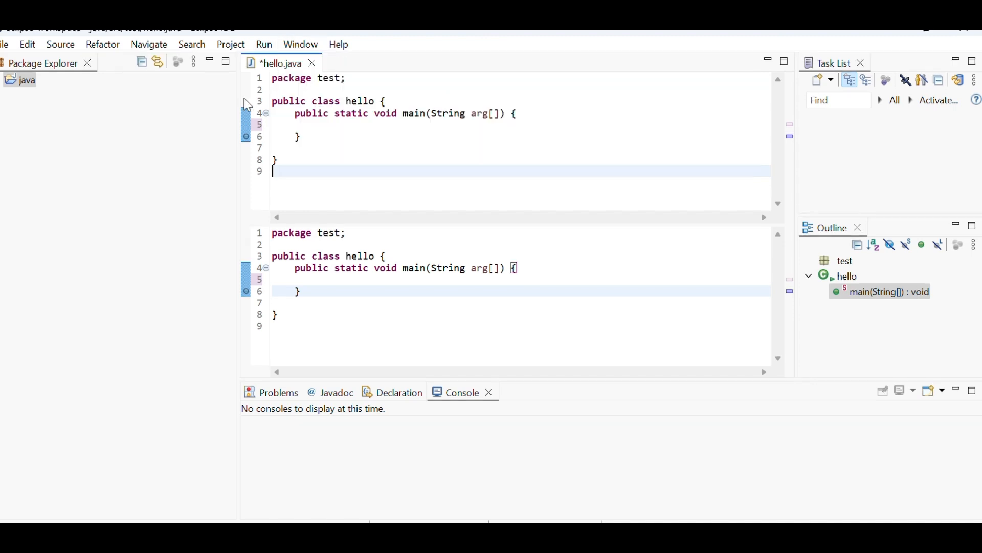
- Open the complete list of available views, look through its categories and cancel without opening one
click(300, 45)
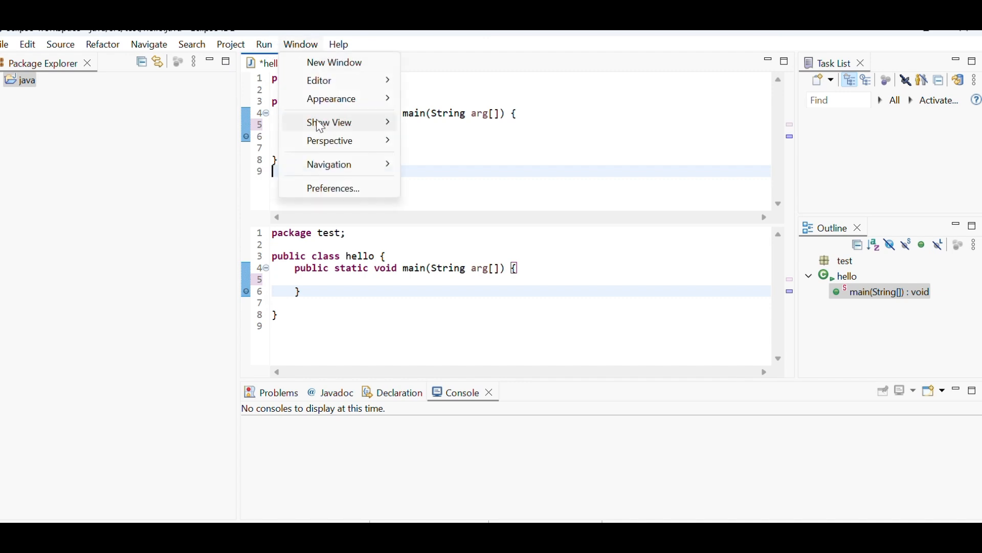
mouse_move(376, 129)
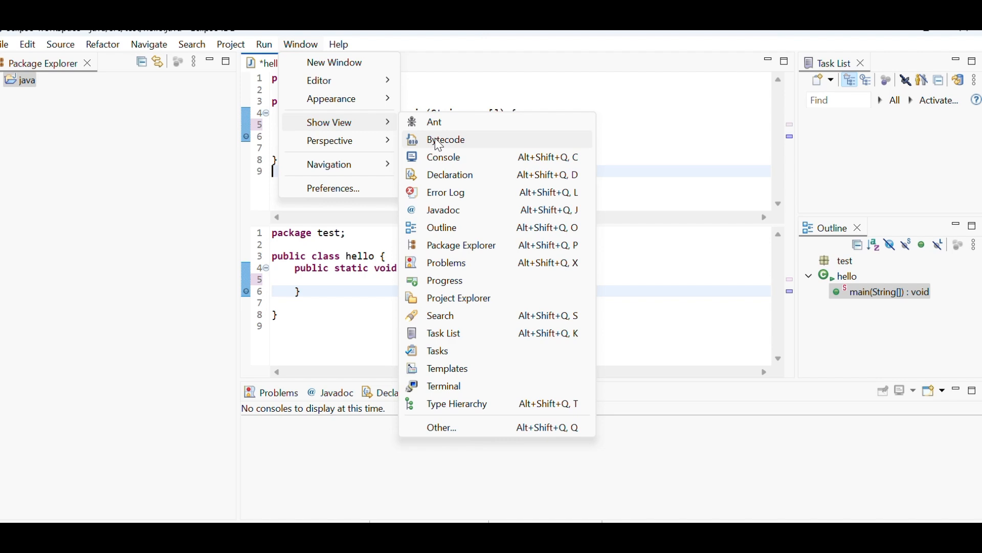
click(438, 428)
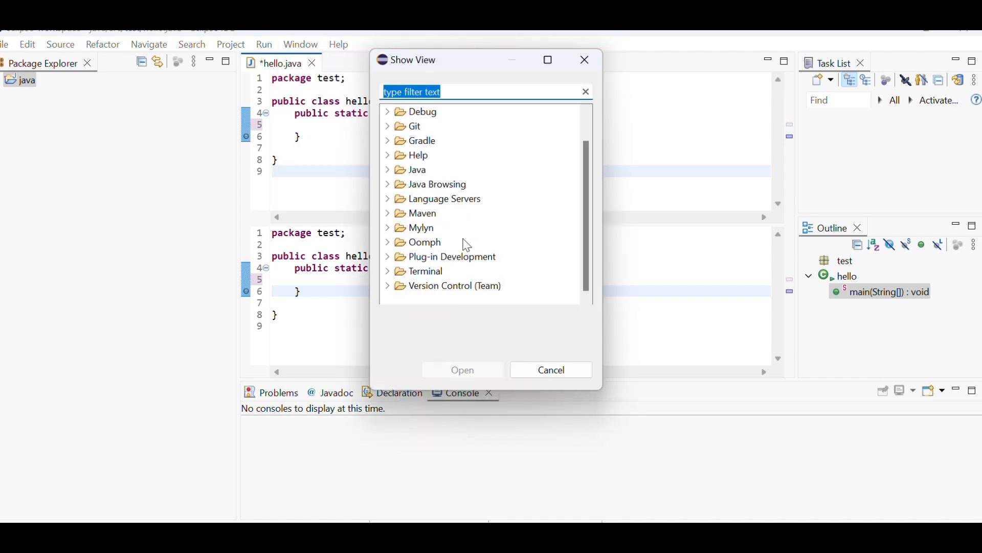
scroll(466, 244, up, 1)
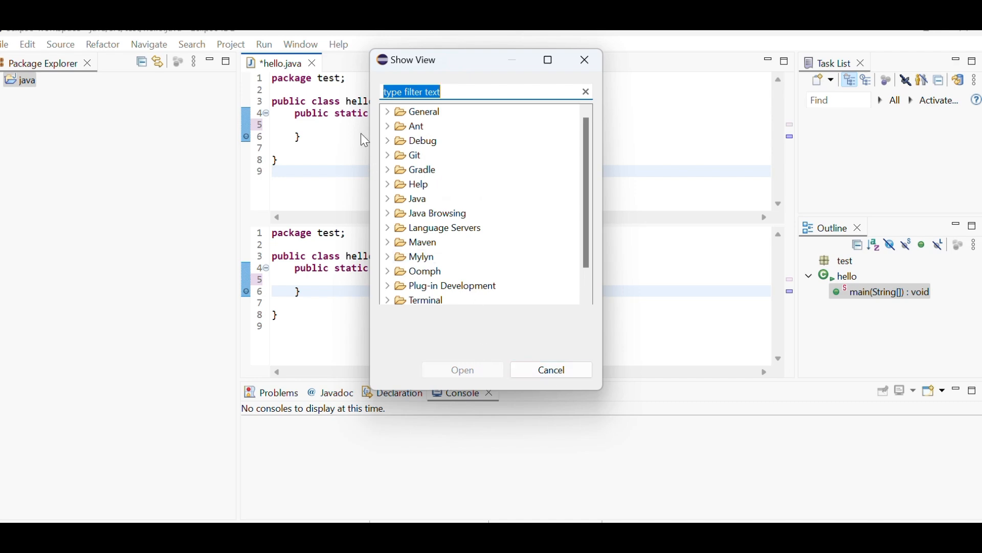
click(521, 367)
- Open the Preferences, view the Ant Editor settings, expand the Gradle, Help and Install/Update categories, and cancel without changes
click(302, 44)
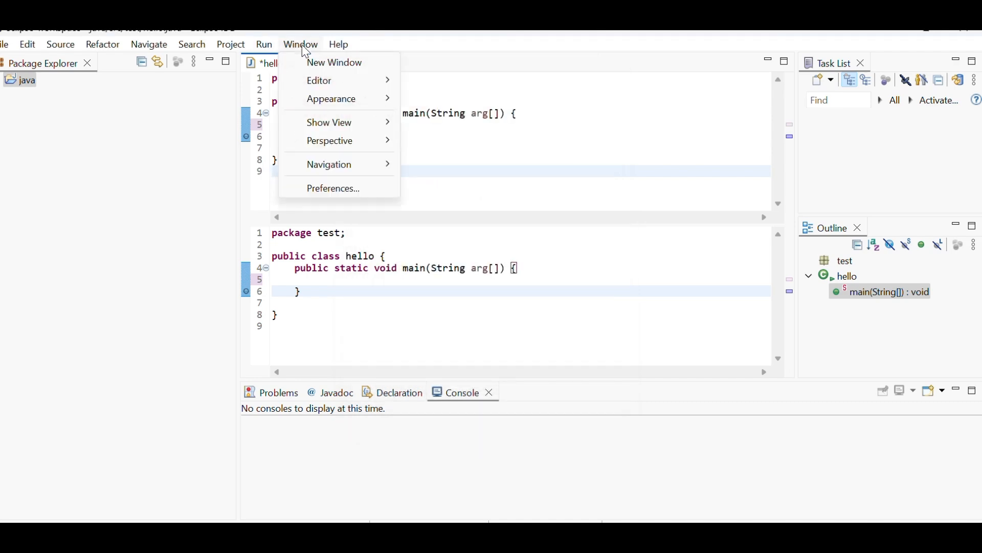
click(359, 187)
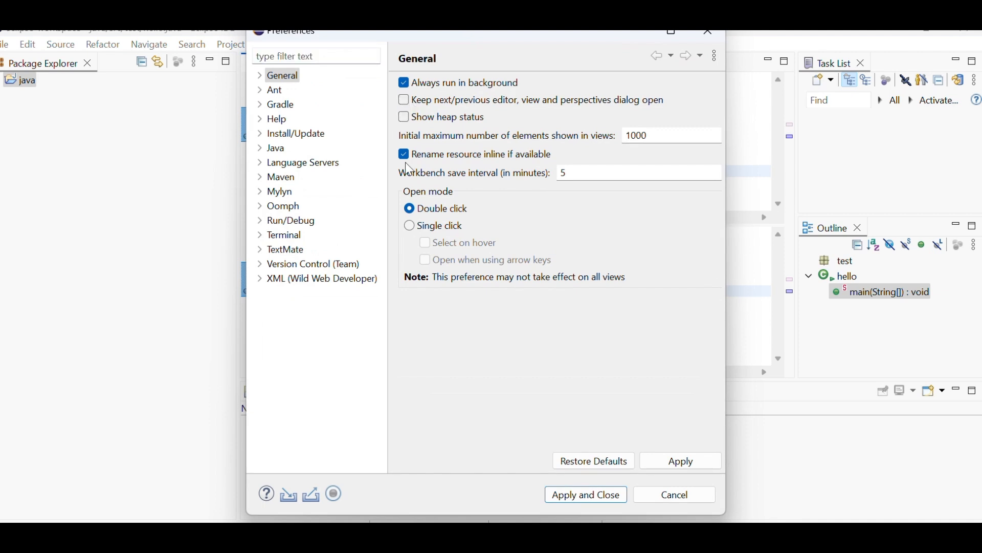
click(261, 91)
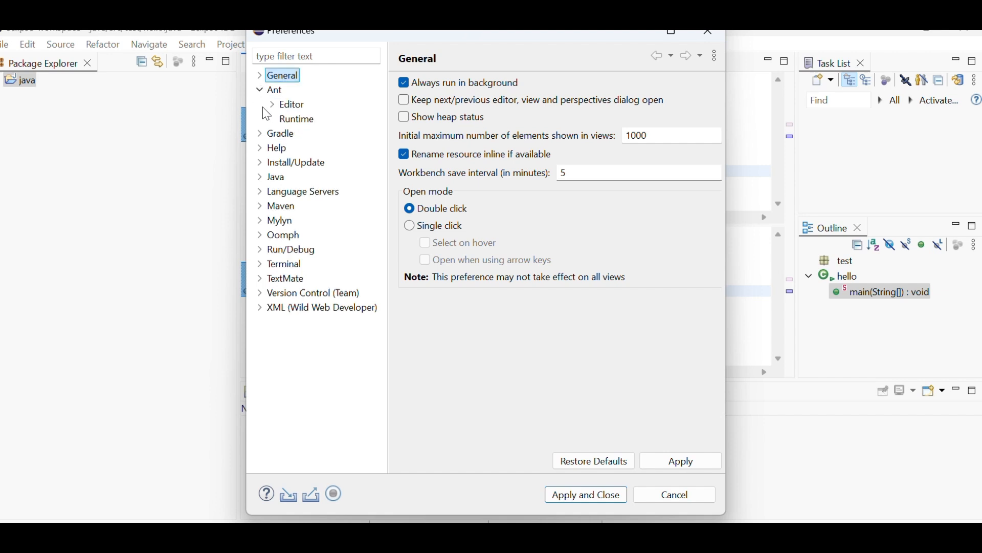
click(293, 107)
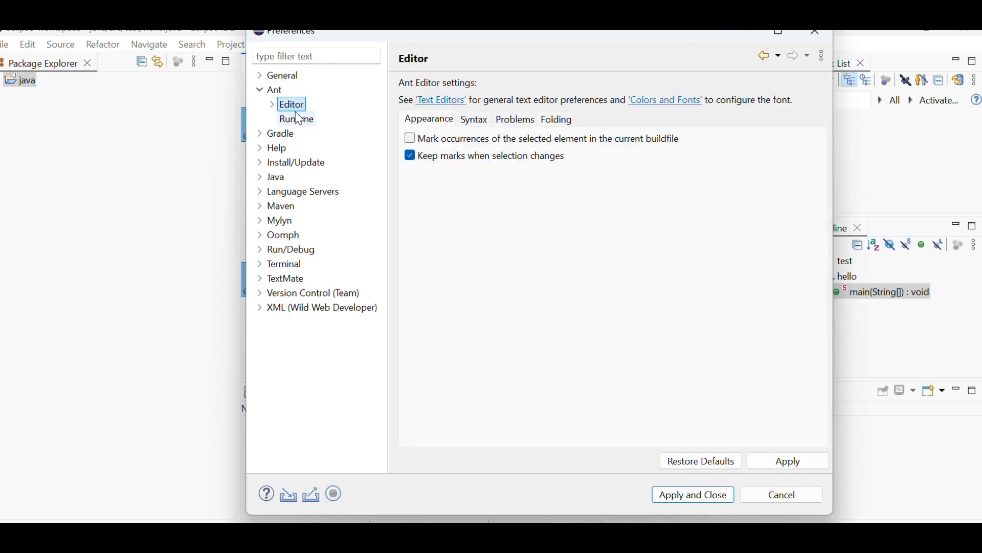
click(261, 133)
click(260, 163)
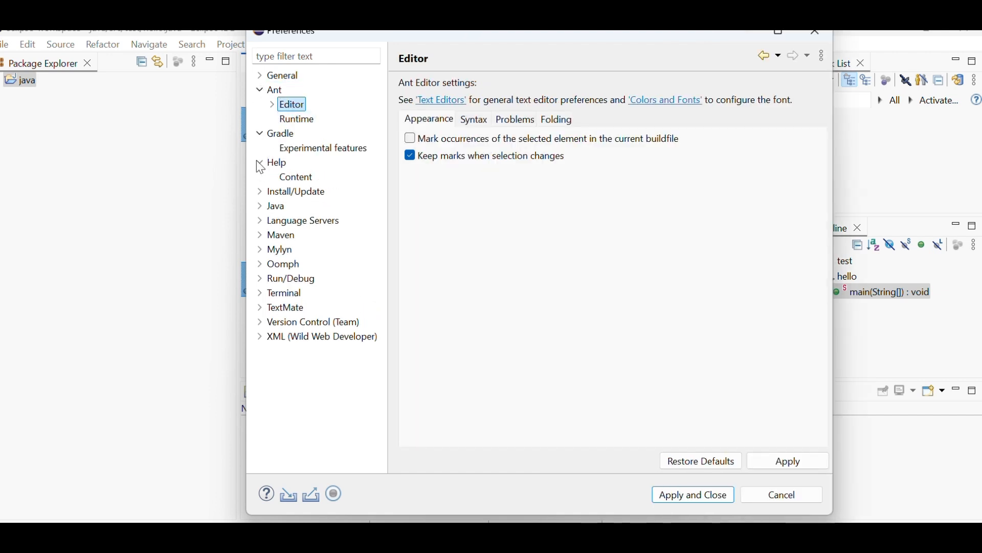
click(261, 192)
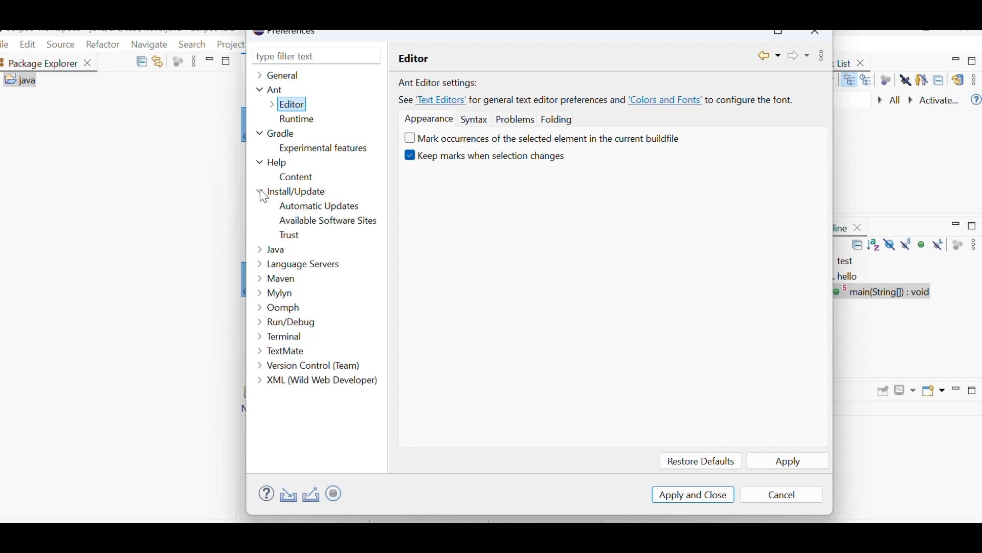
click(781, 497)
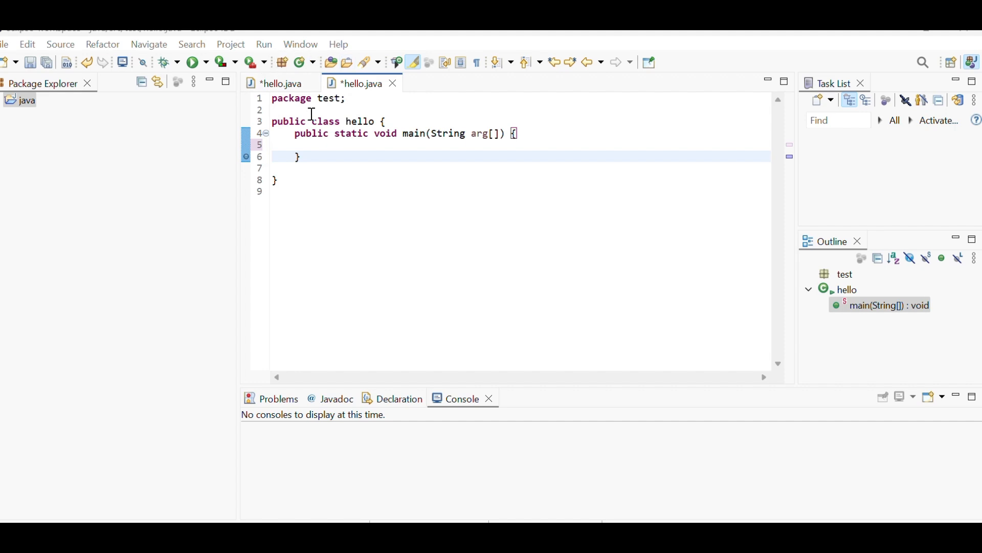
- With the cloned hello.java editor open, hide the main toolbar and show it again
key(Down)
key(Down)
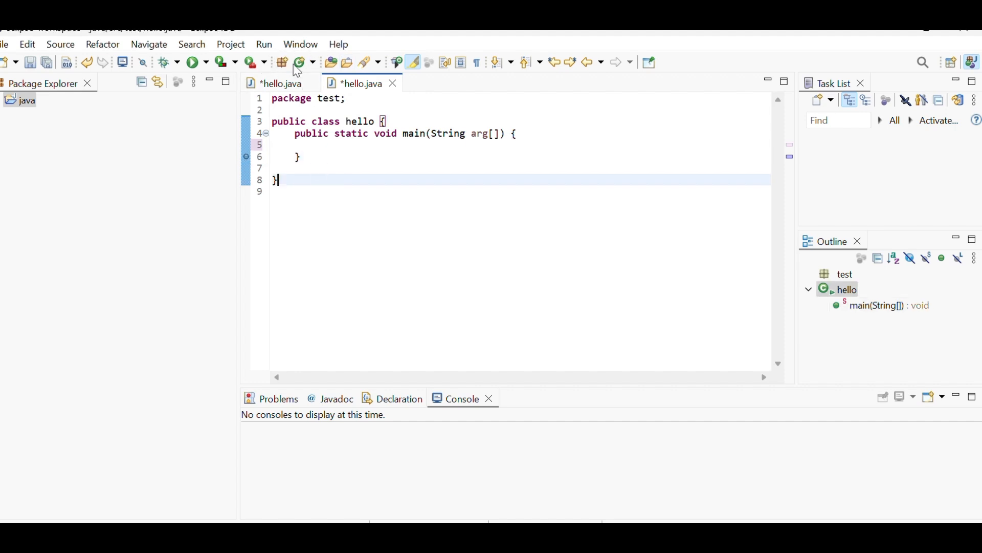
click(302, 45)
mouse_move(386, 101)
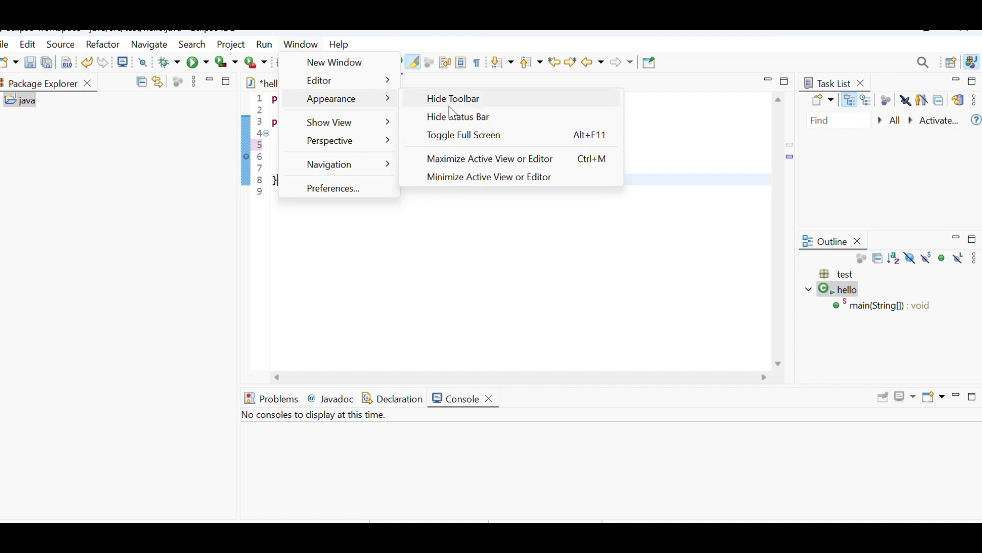
click(513, 111)
click(301, 46)
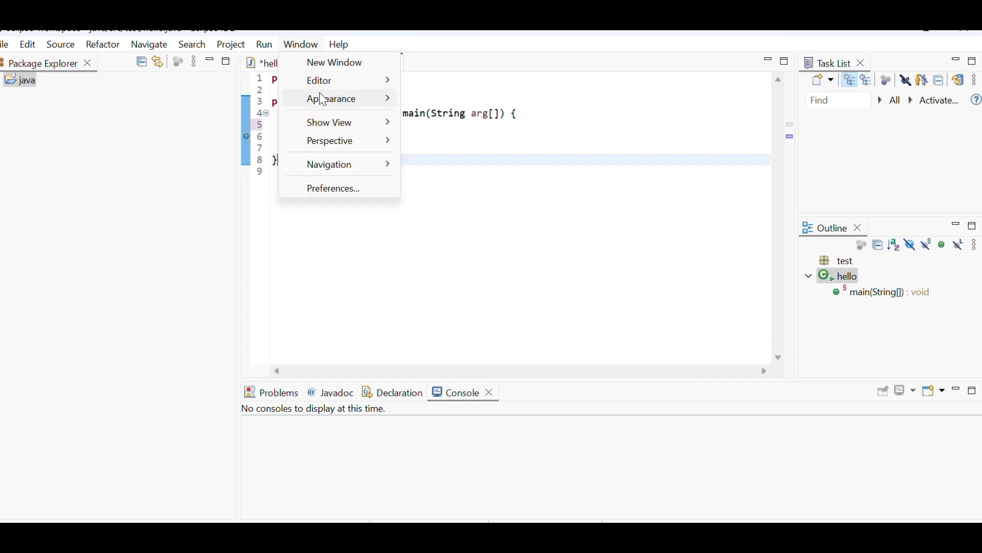
click(465, 100)
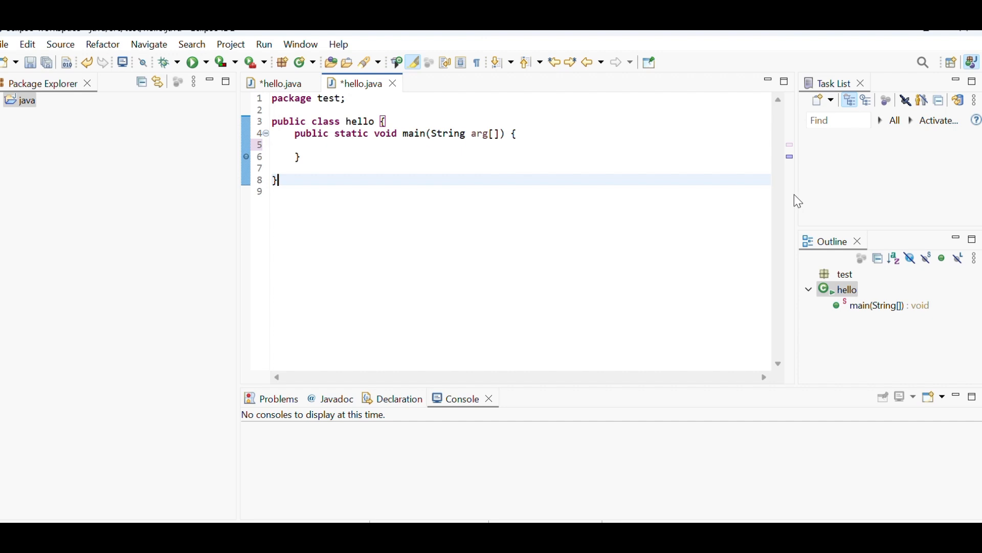
- Widen the Task List and Outline area by narrowing the hello.java editor
drag(798, 201, 729, 201)
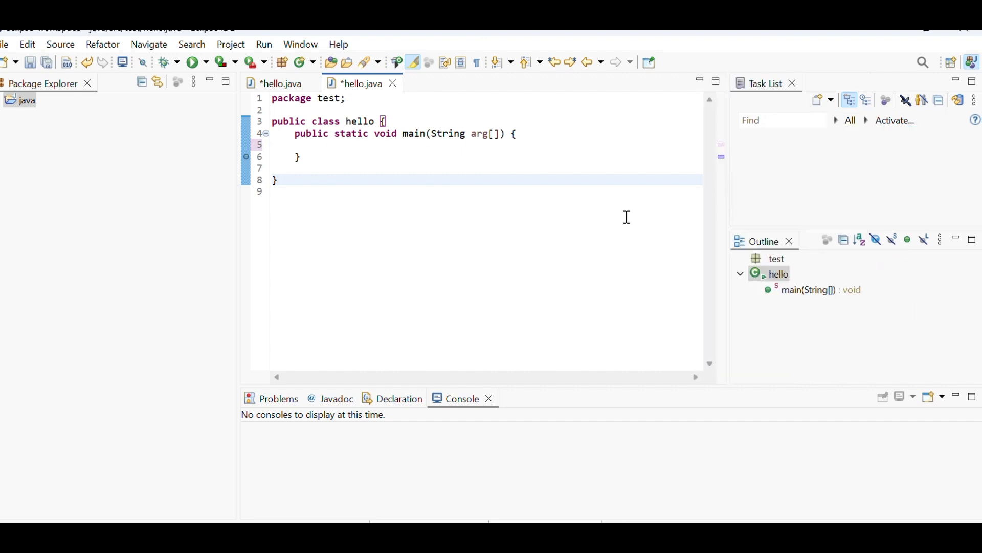